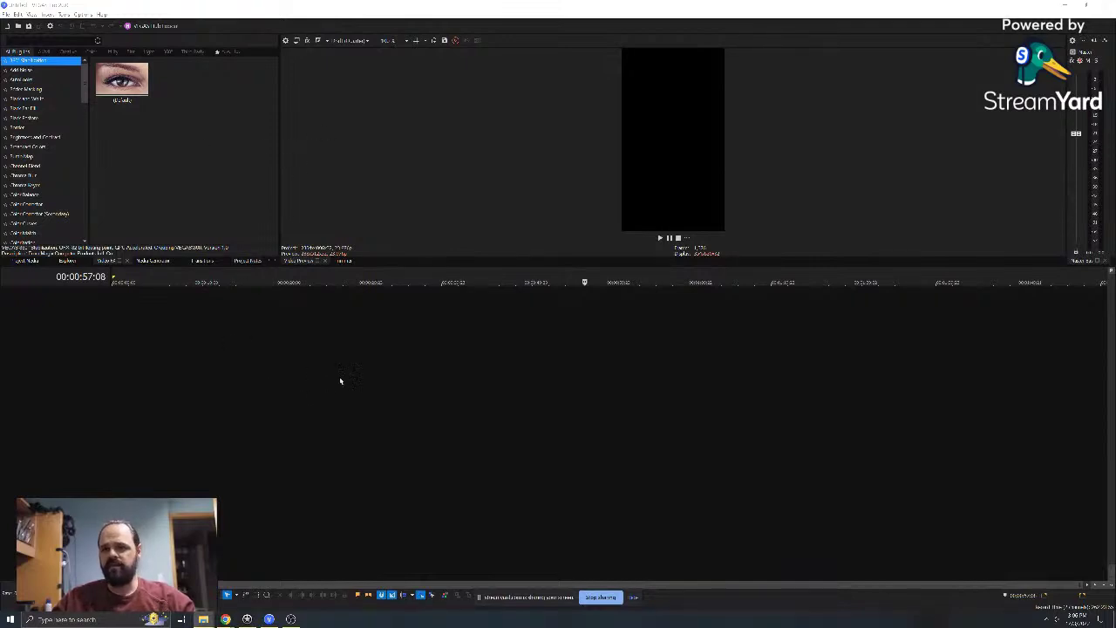
click(123, 618)
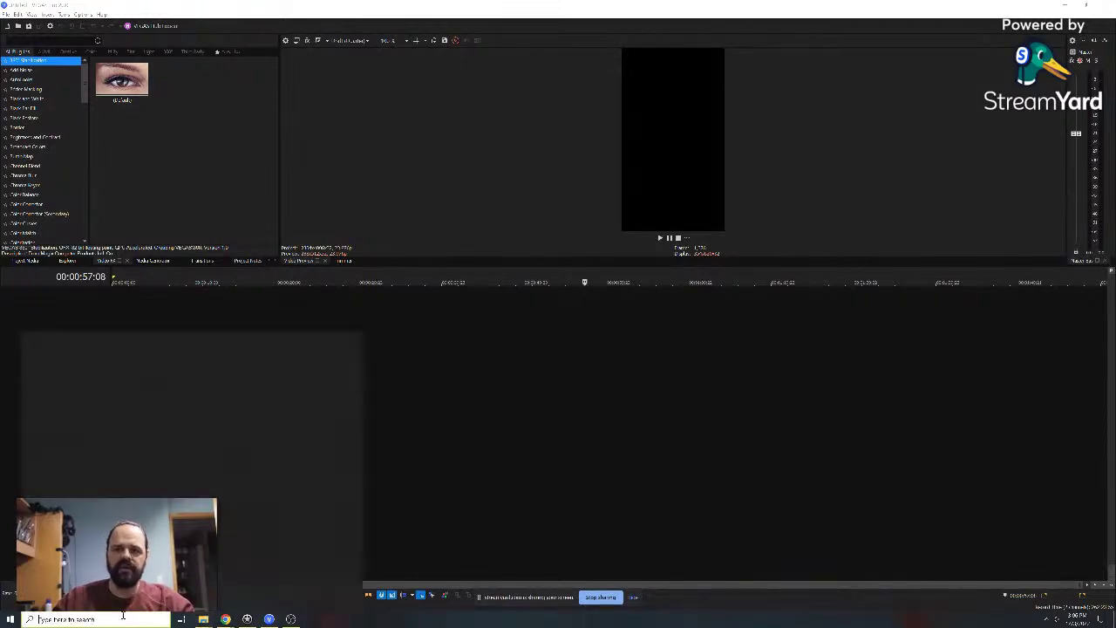
text(v)
key(Return)
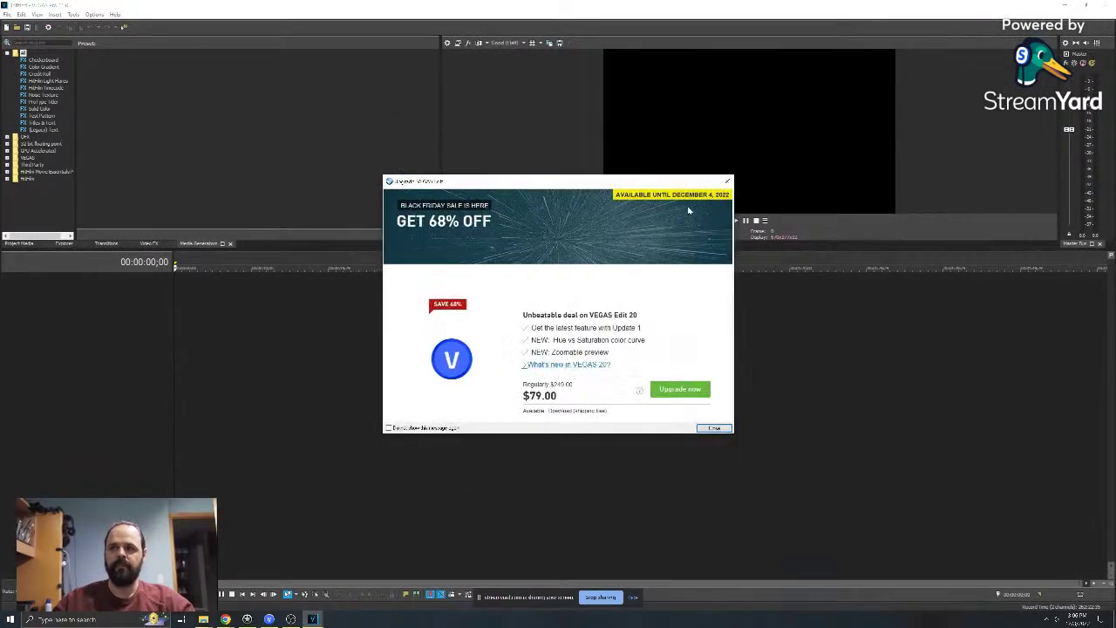
click(714, 428)
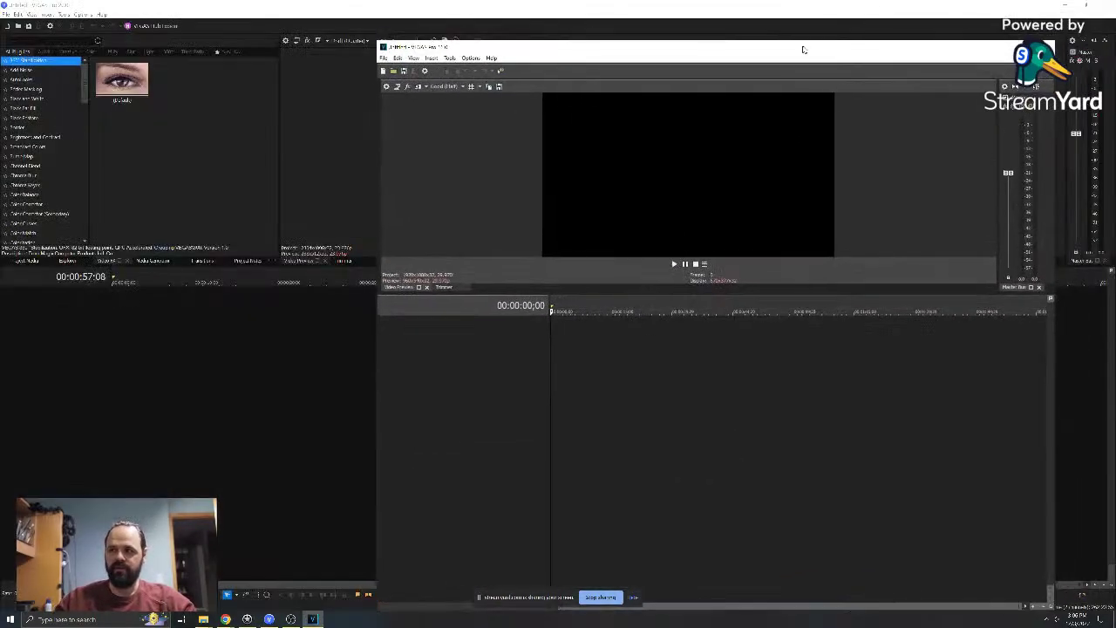
drag(803, 48, 746, 13)
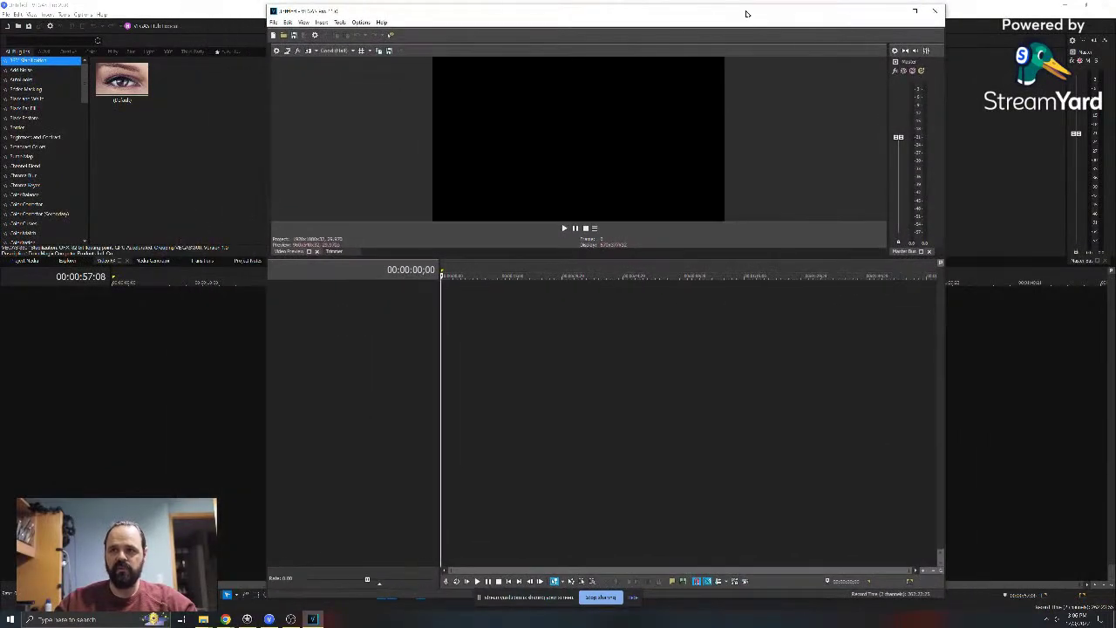
click(940, 14)
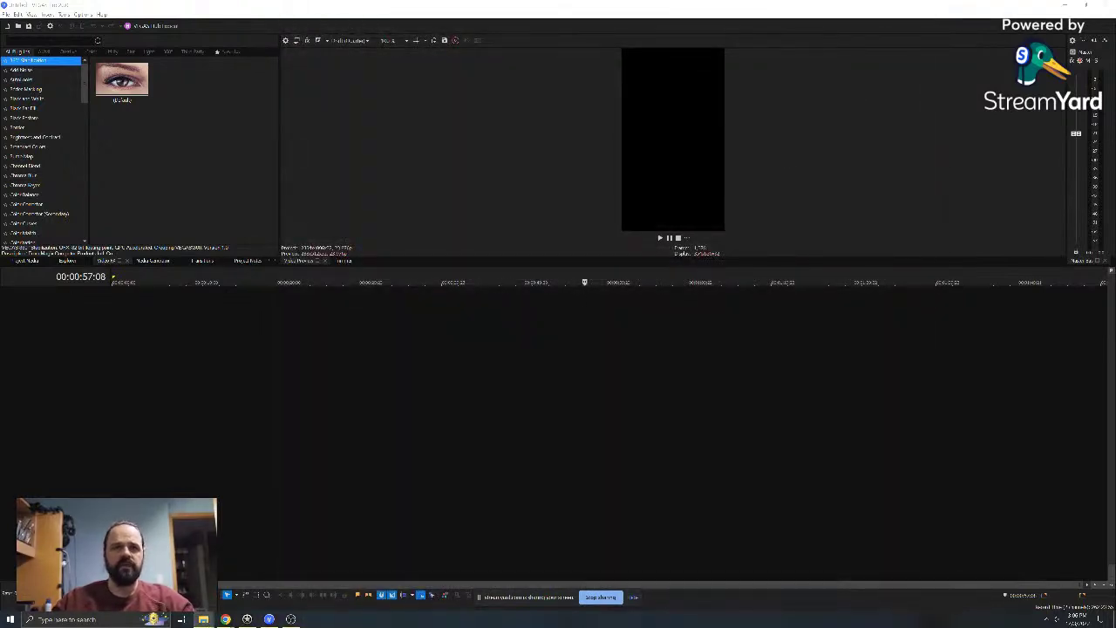
- Add a camera clip from the PANA folder to the empty timeline and adjust its position near the start
key(alt+Tab)
drag(332, 64, 363, 67)
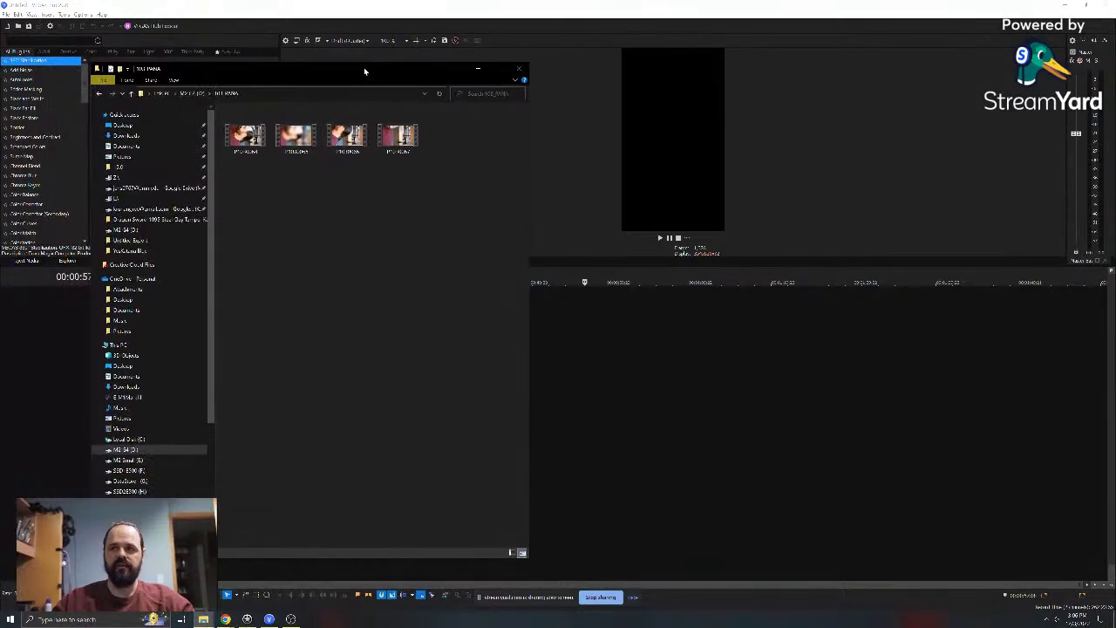
key(alt+Tab)
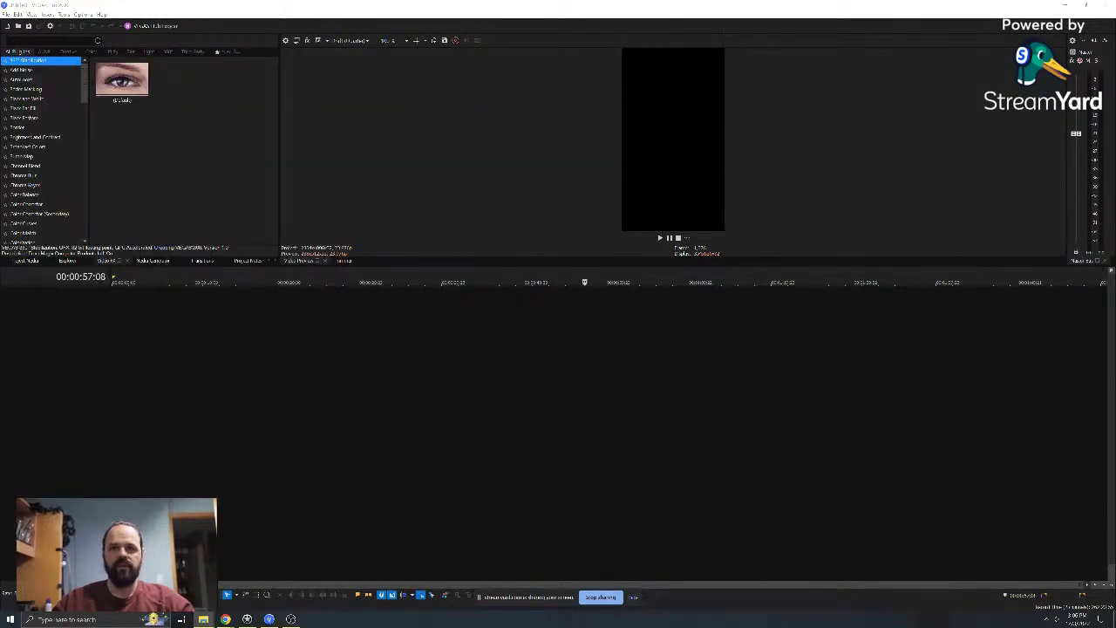
key(alt+Tab)
drag(312, 91, 372, 74)
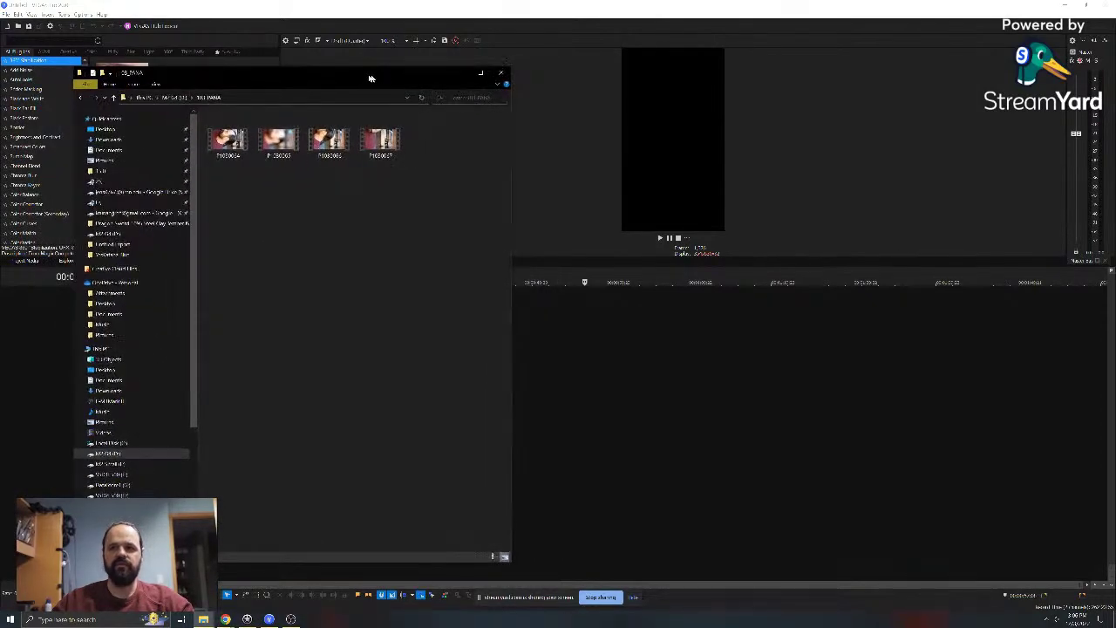
key(alt+Tab)
drag(242, 319, 163, 338)
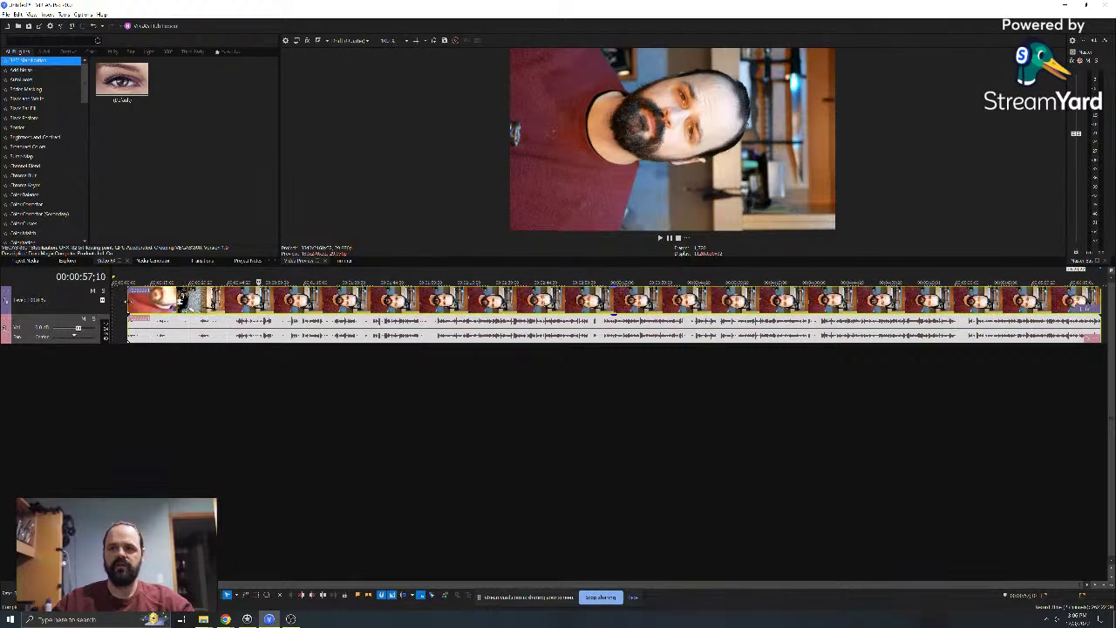
drag(185, 300, 193, 301)
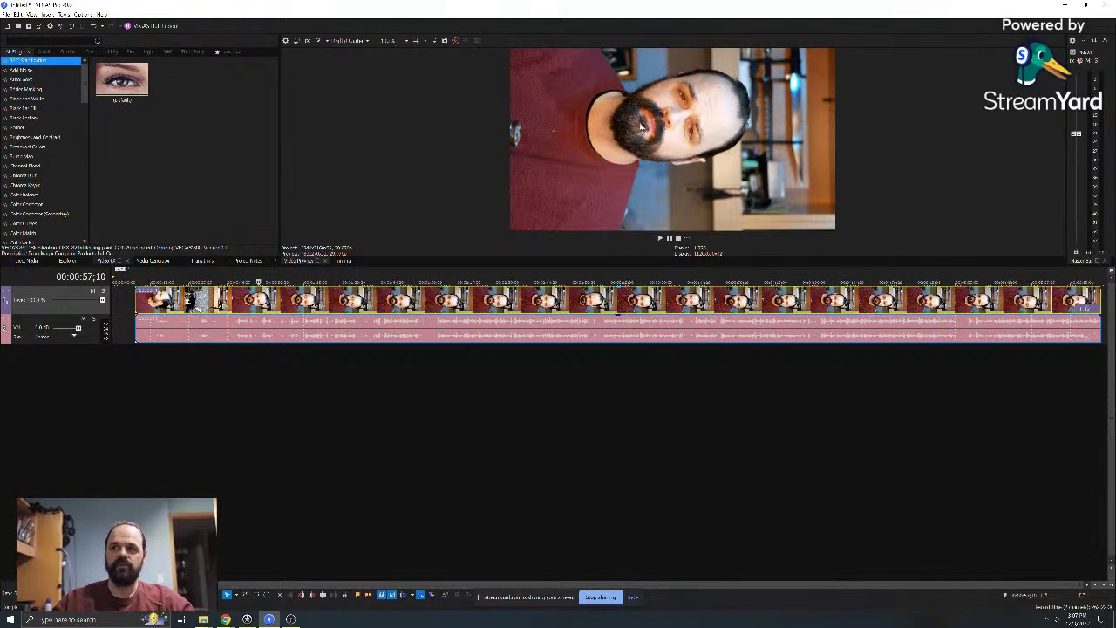
- Apply the vertical 9:16 24p template at 23.976 fps in the project properties
click(48, 14)
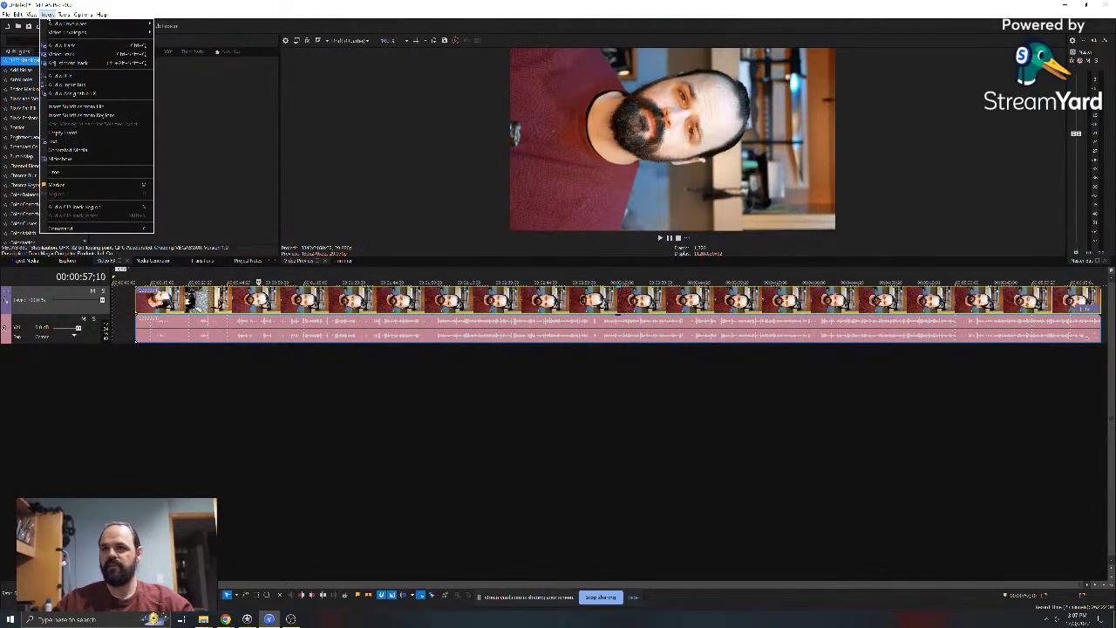
mouse_move(18, 14)
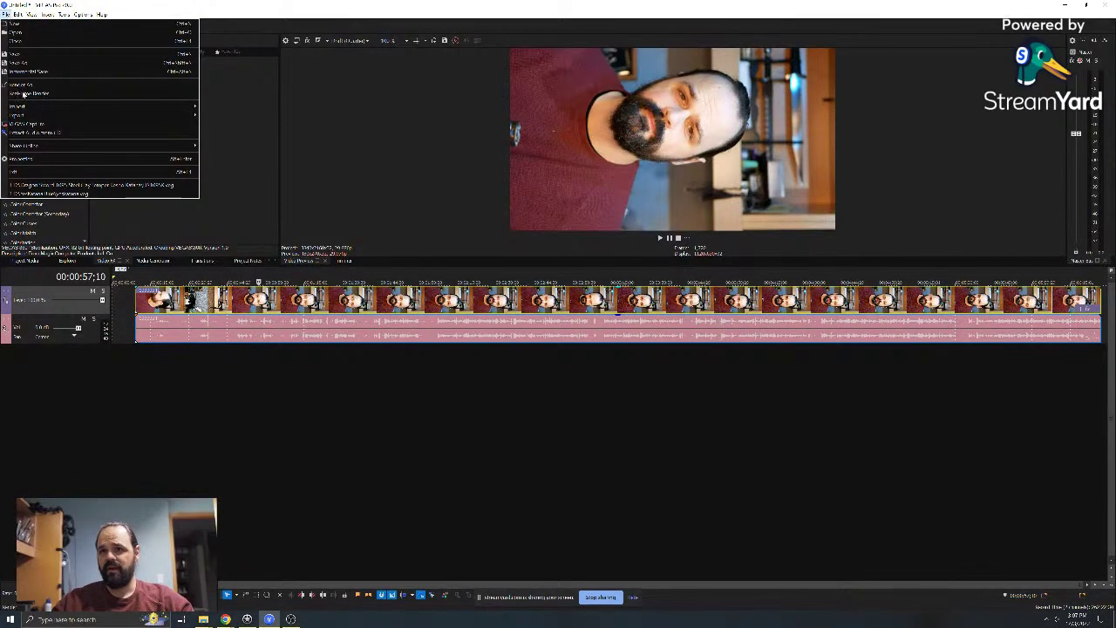
click(71, 160)
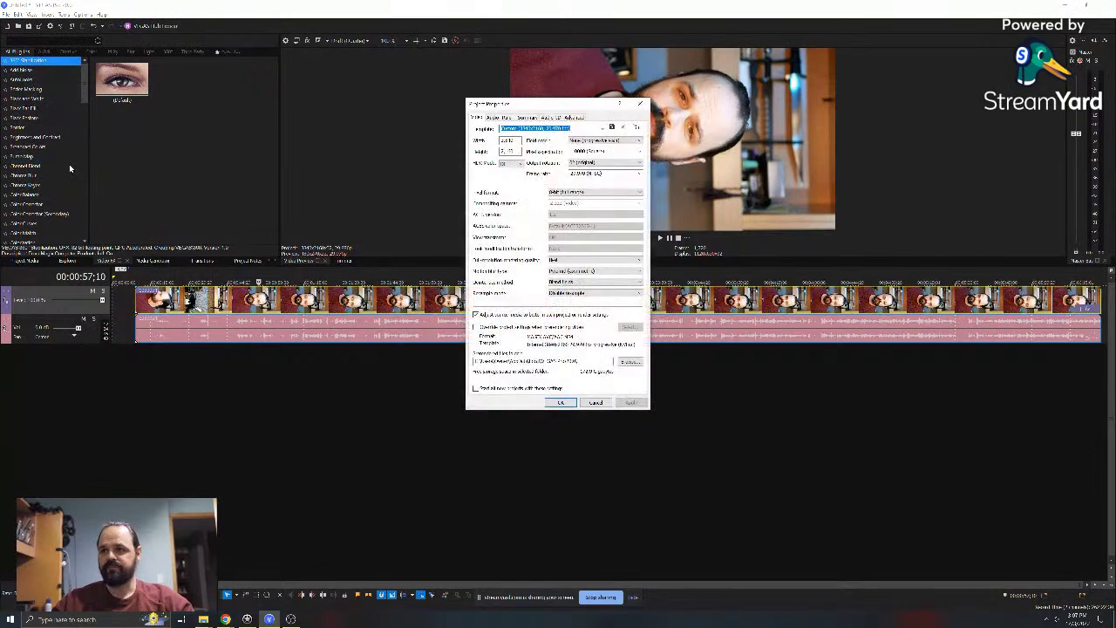
click(602, 128)
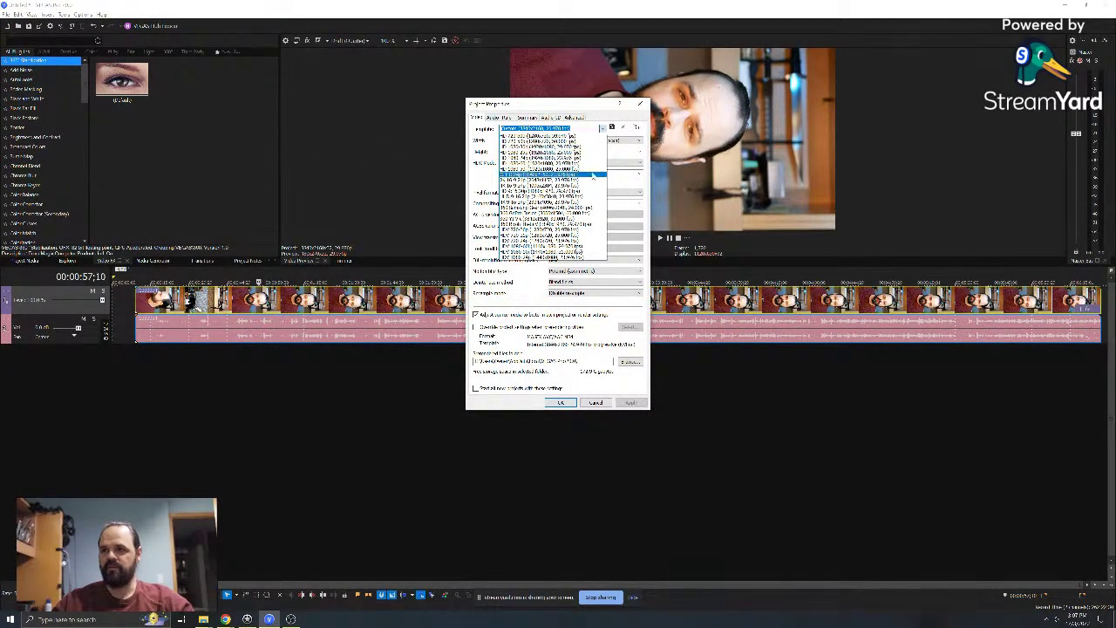
click(559, 202)
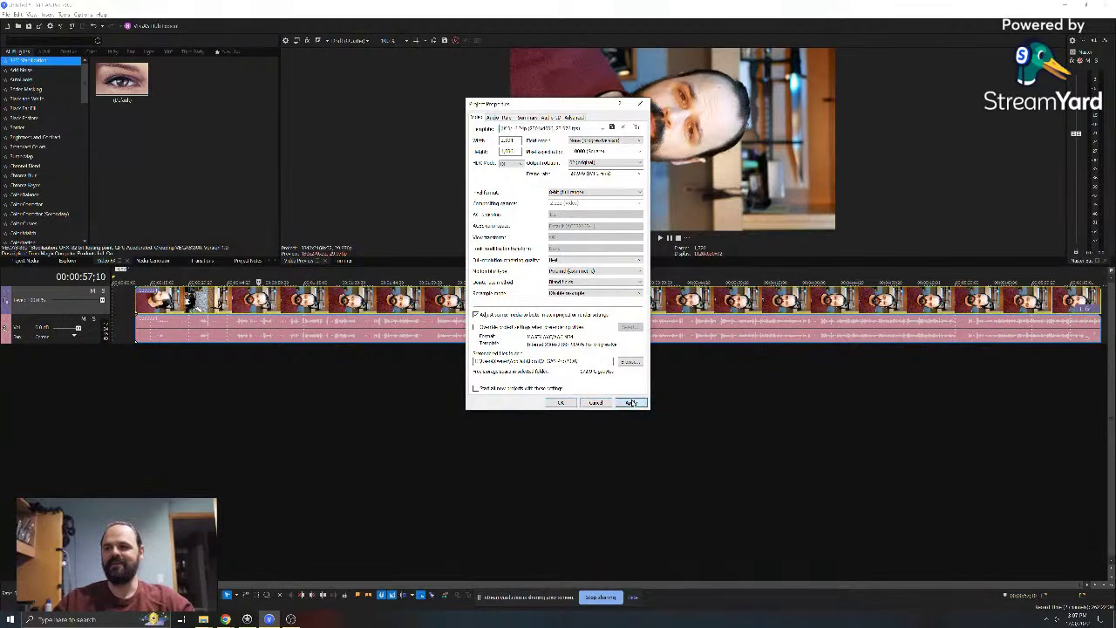
click(630, 402)
click(550, 402)
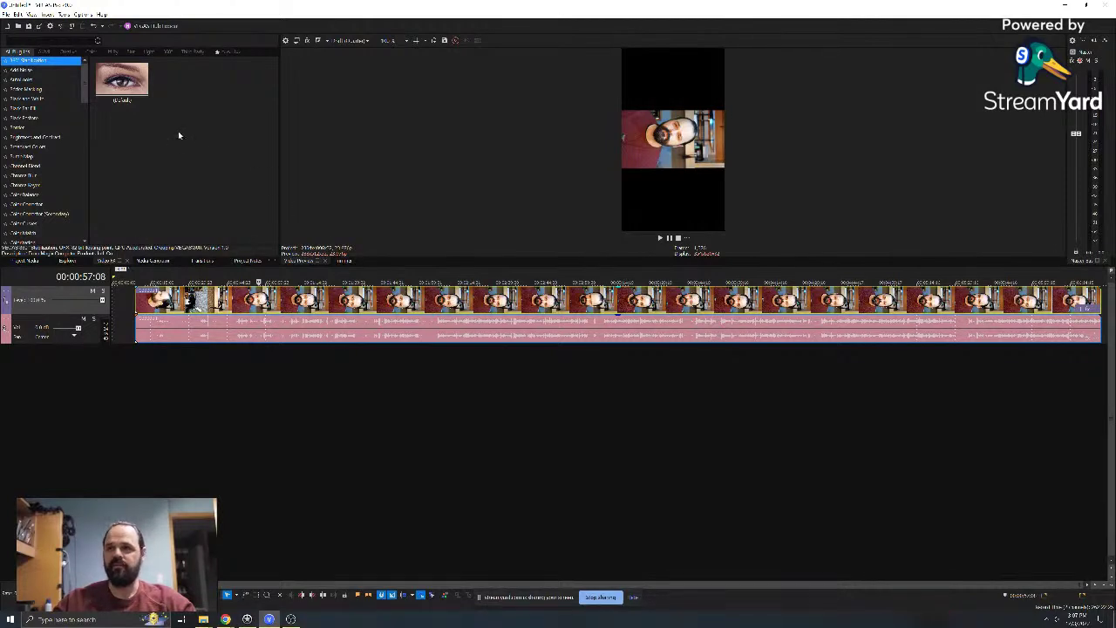
- Review the vertical 9:16 template choice in the project properties and close them without applying anything
click(6, 15)
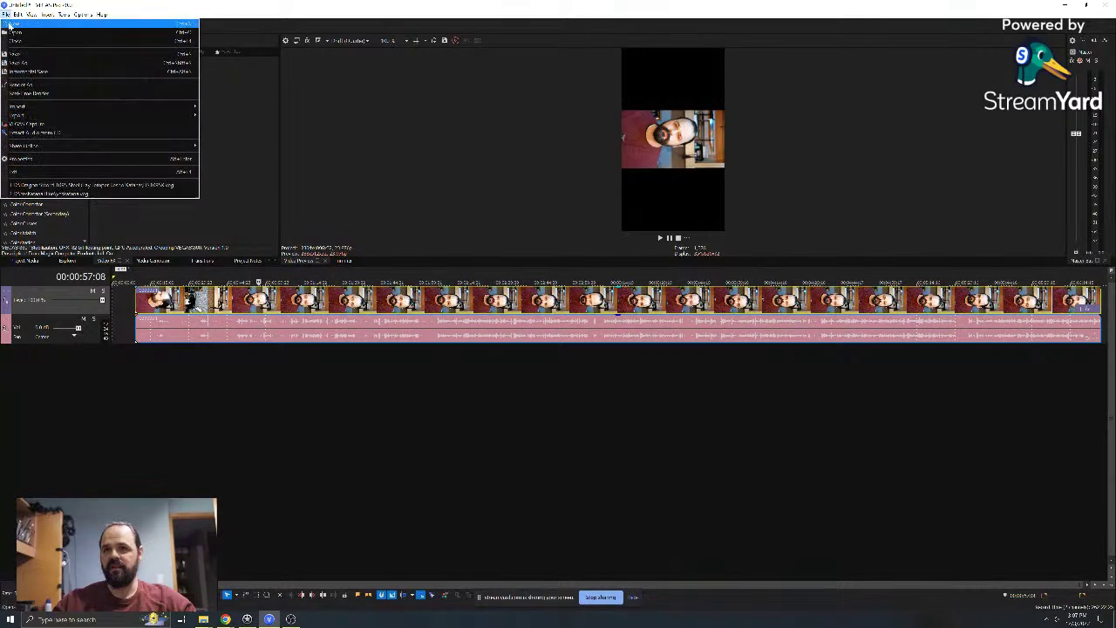
click(65, 158)
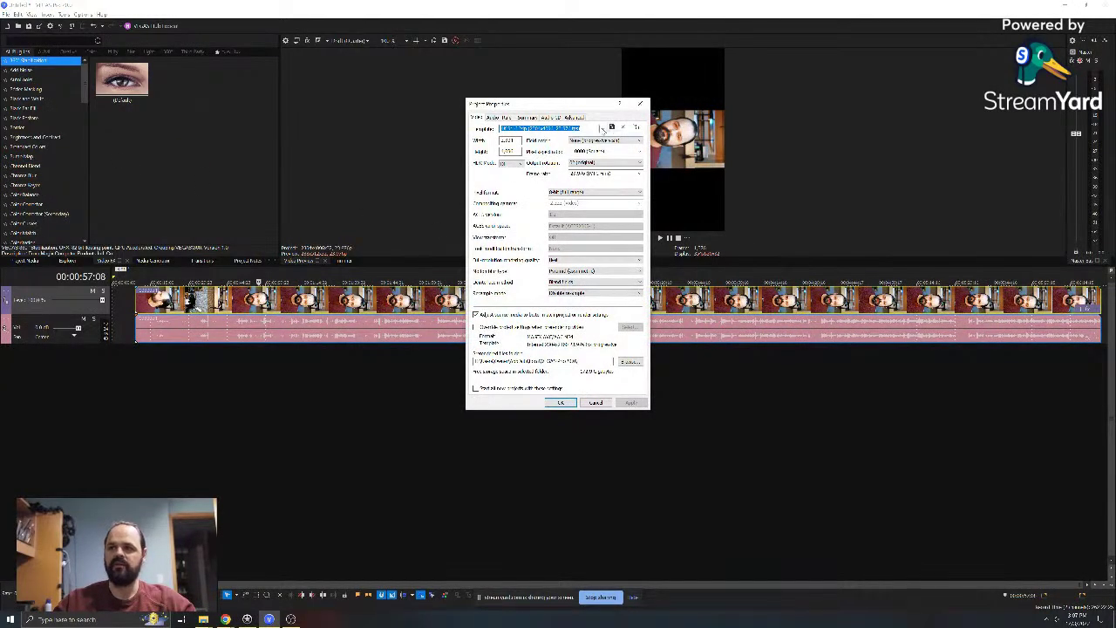
click(602, 128)
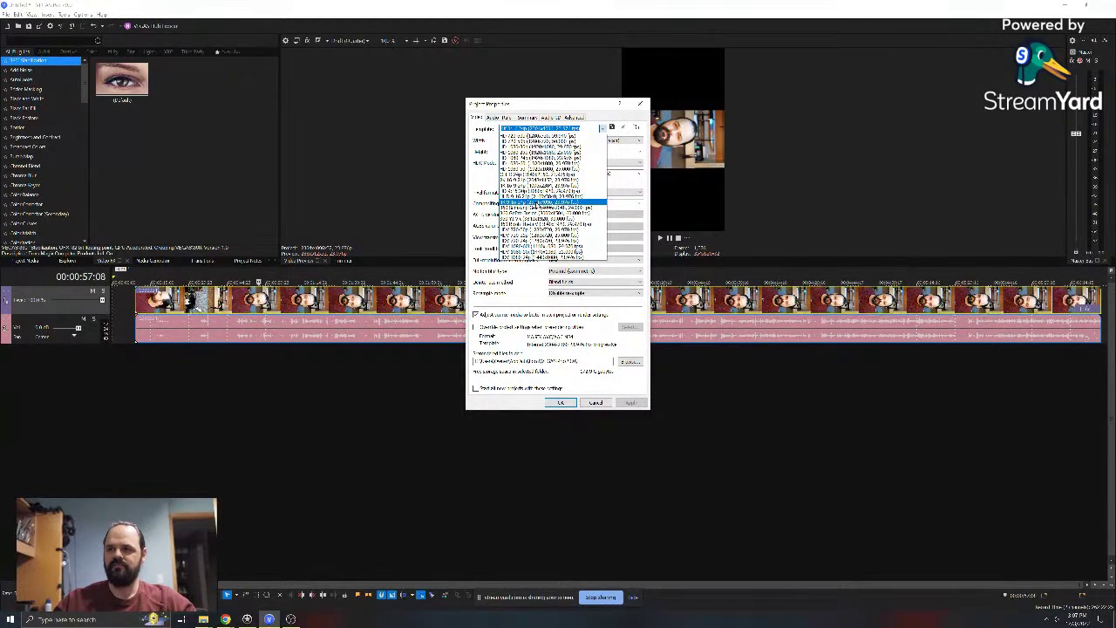
click(567, 202)
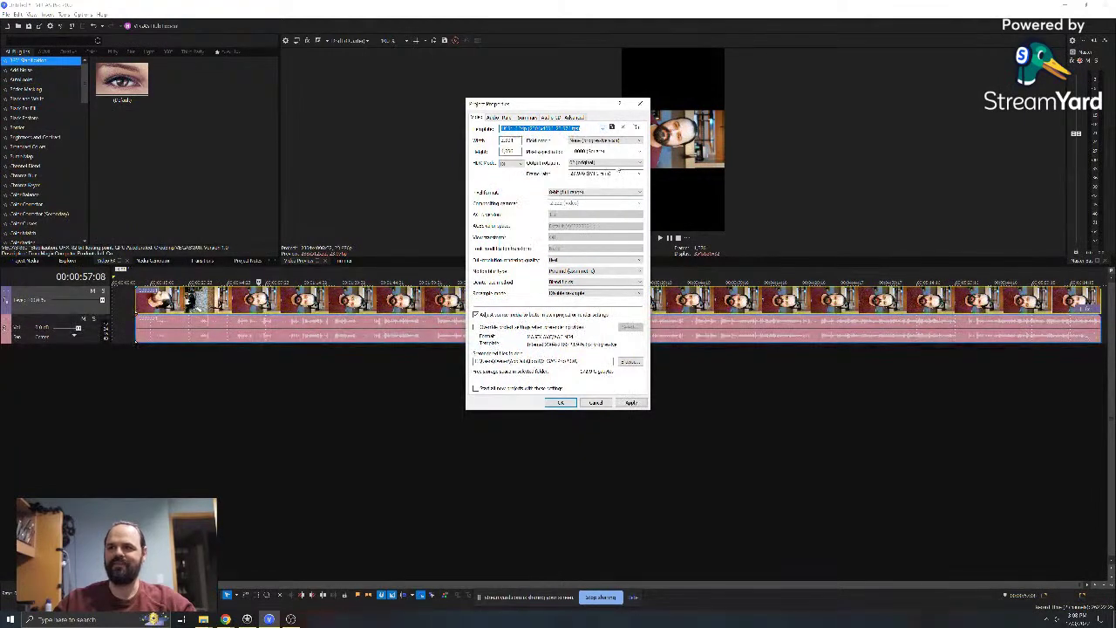
click(642, 104)
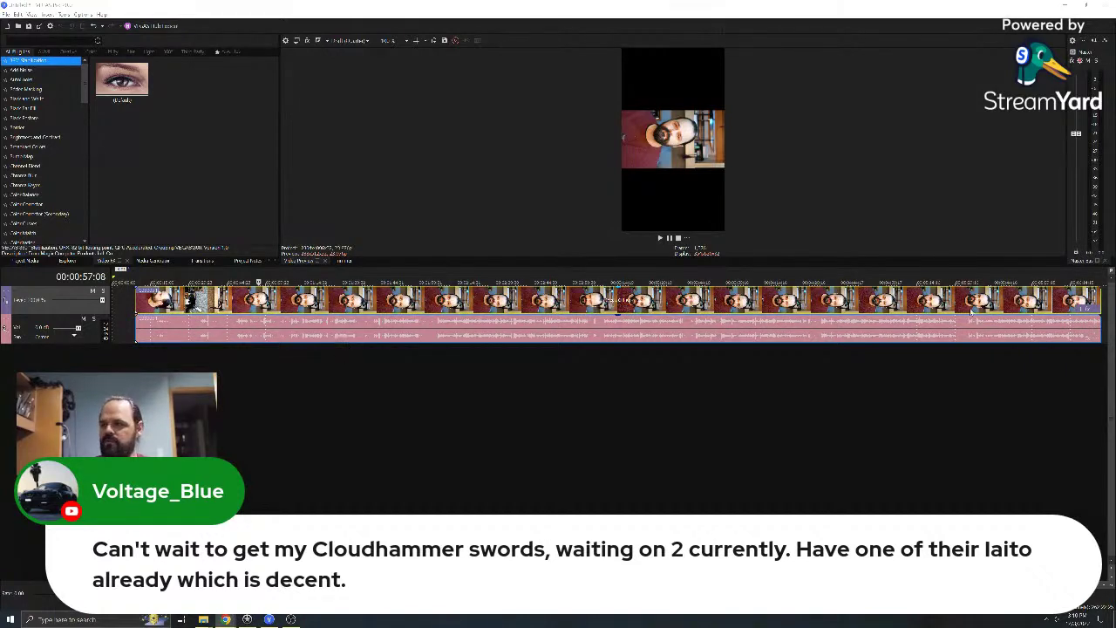
- Open Event Pan/Crop for the clip and choose the 16:9 Widescreen TV aspect ratio preset
click(711, 316)
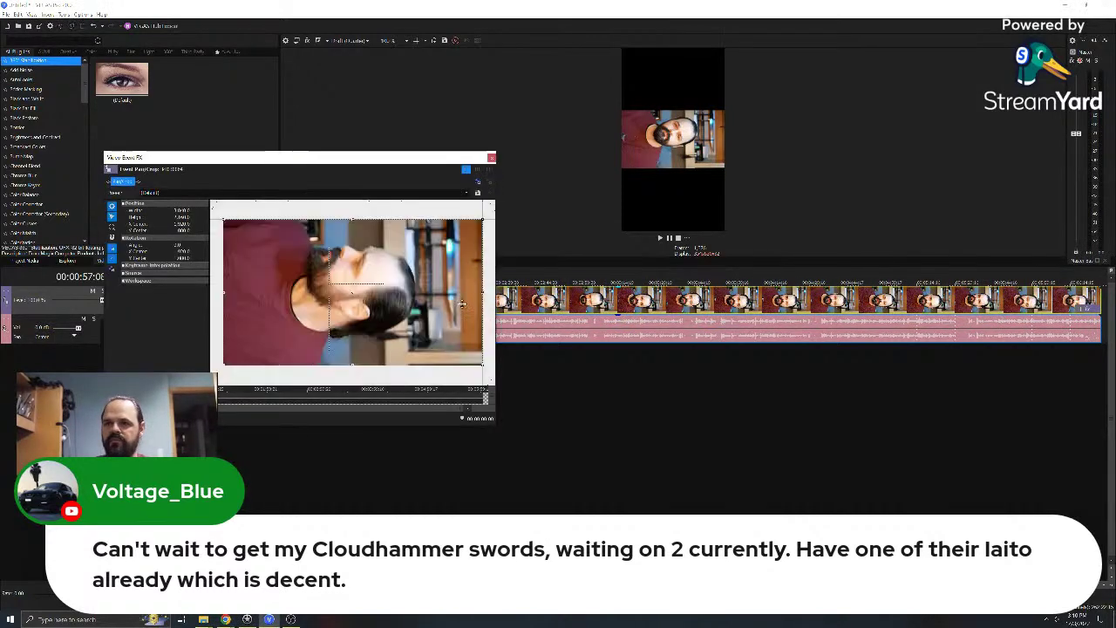
scroll(338, 299, down, 4)
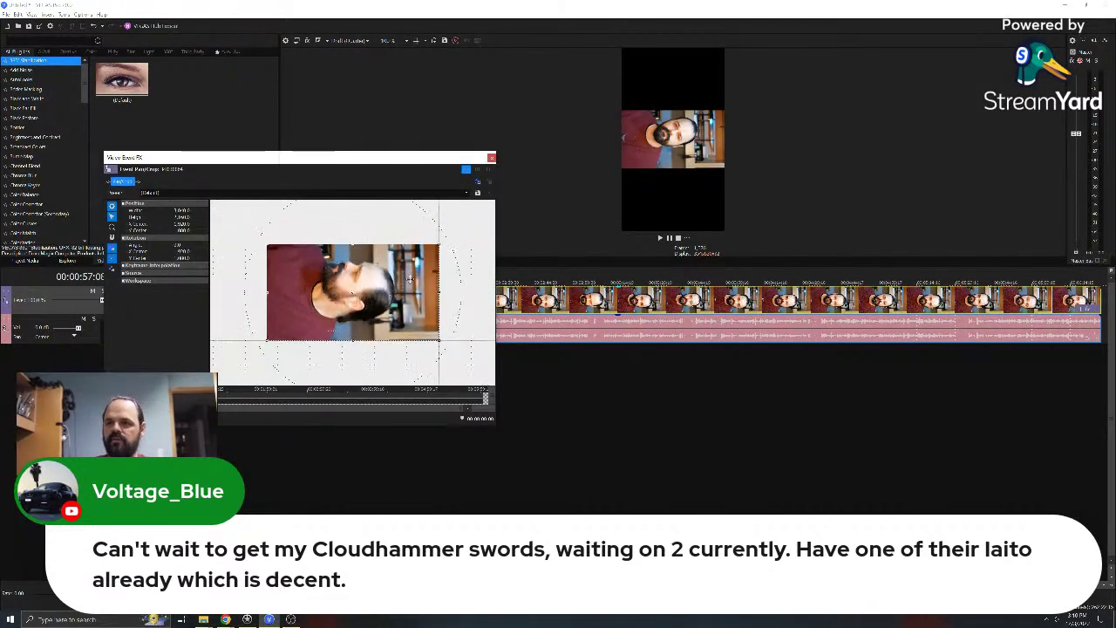
click(467, 193)
click(467, 193)
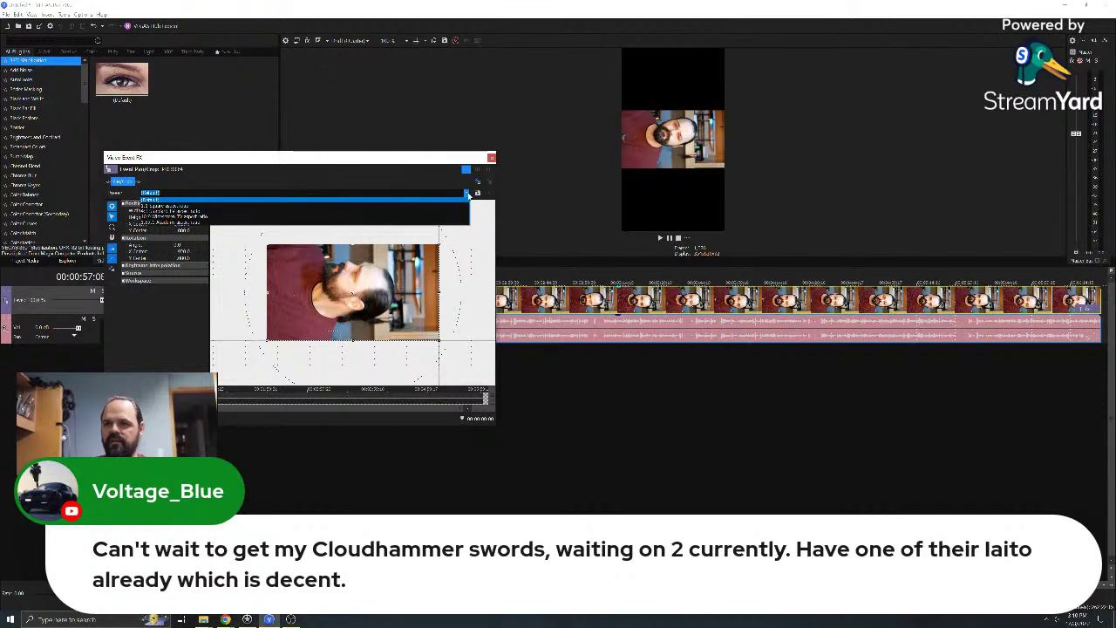
click(453, 220)
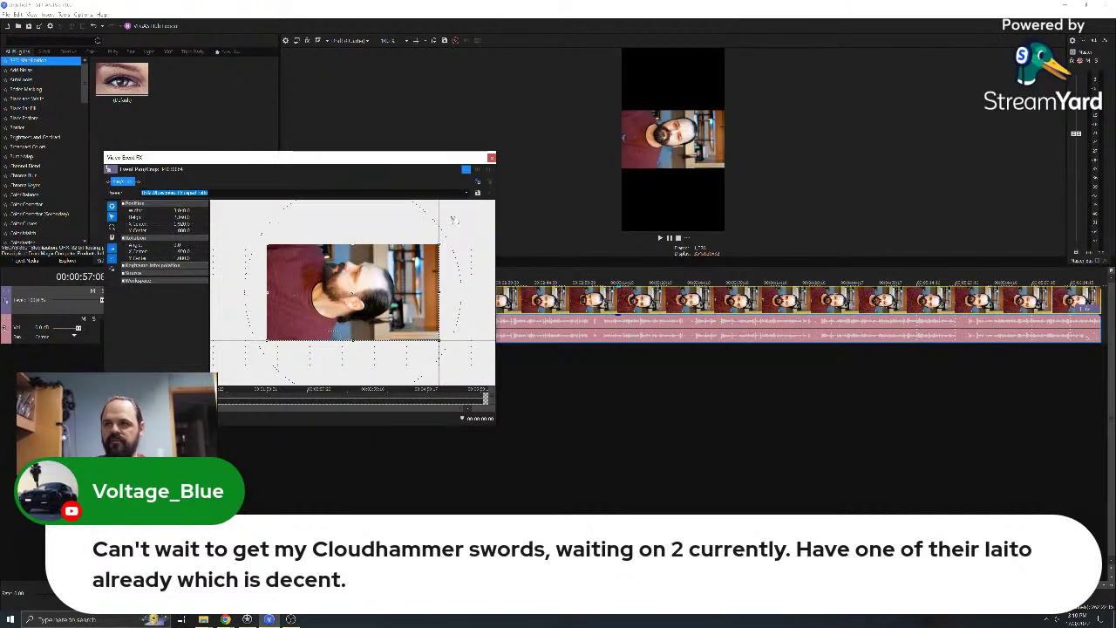
click(467, 193)
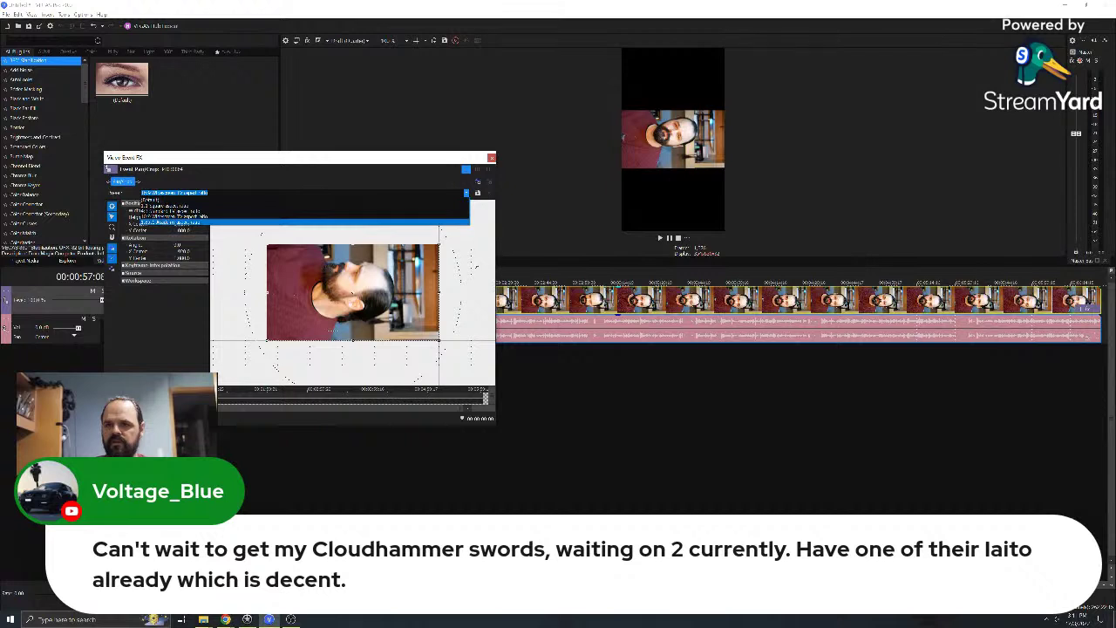
click(463, 270)
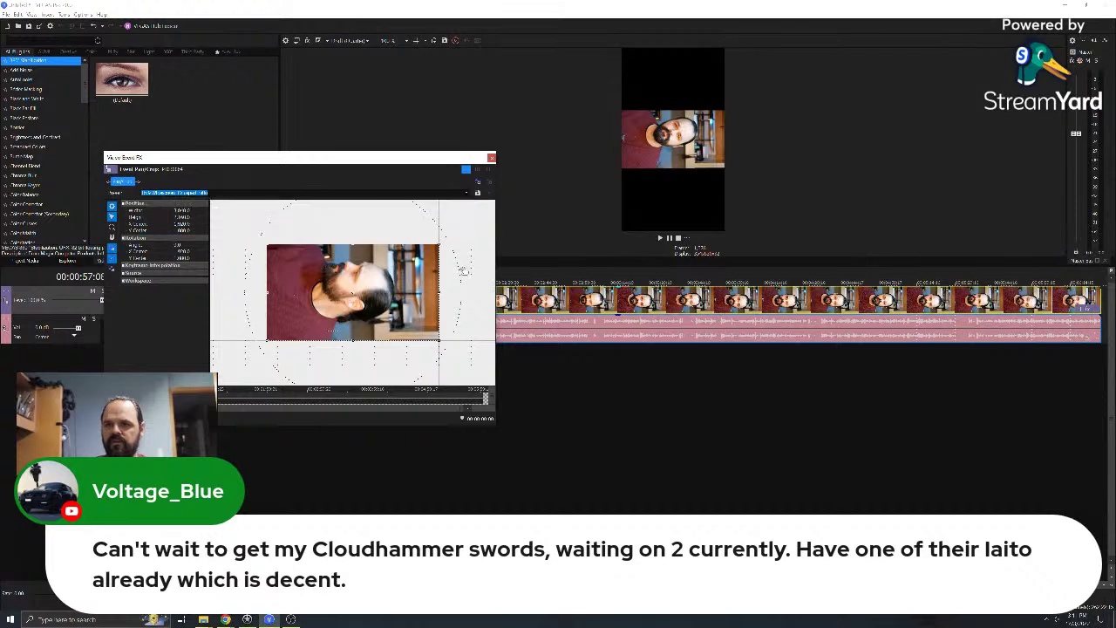
- Unlock the crop frame's aspect ratio and set its width to 2160 and height to 3840
click(198, 211)
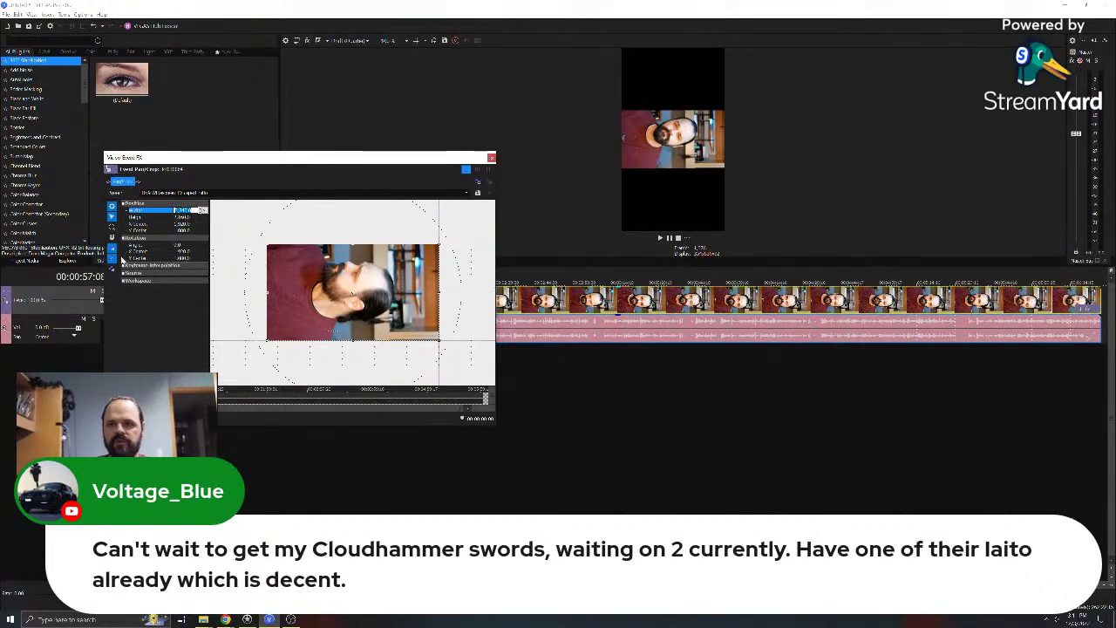
click(114, 250)
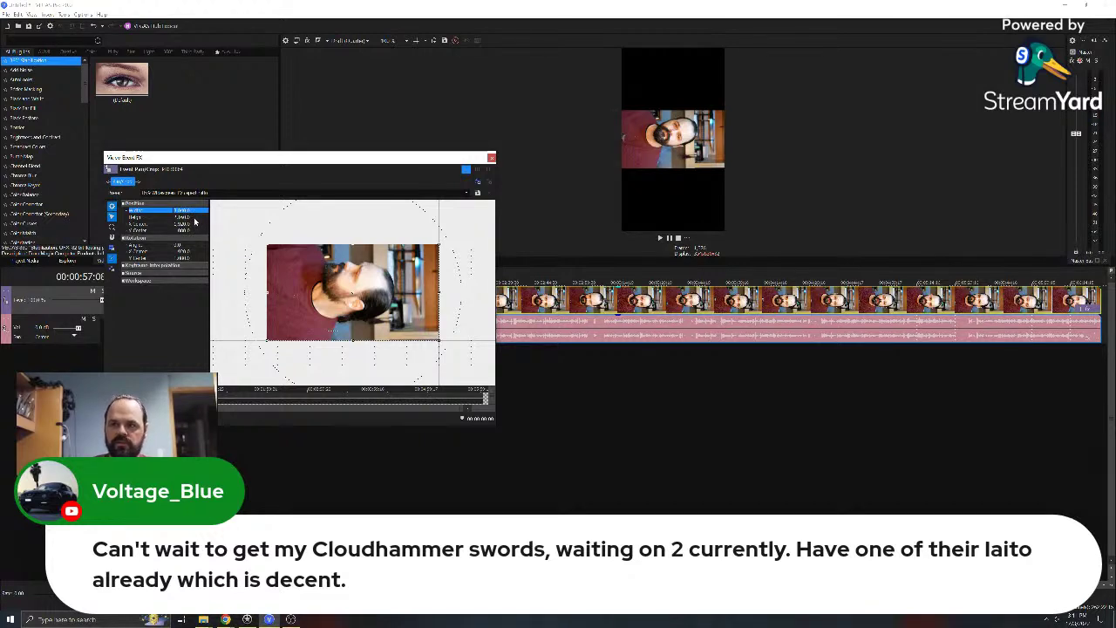
click(181, 210)
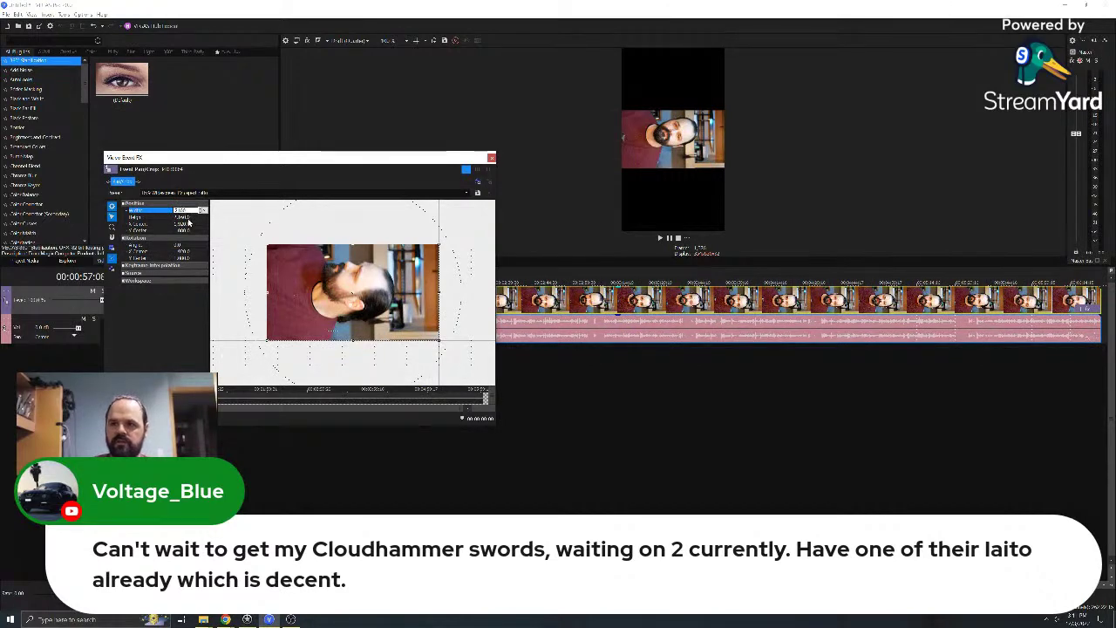
click(188, 217)
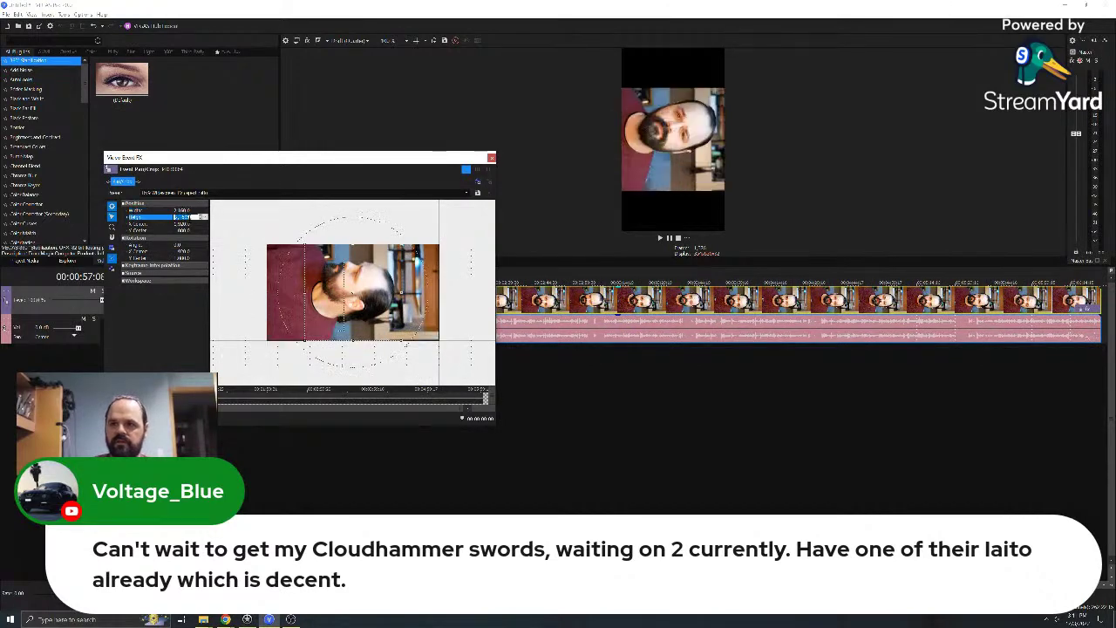
click(183, 288)
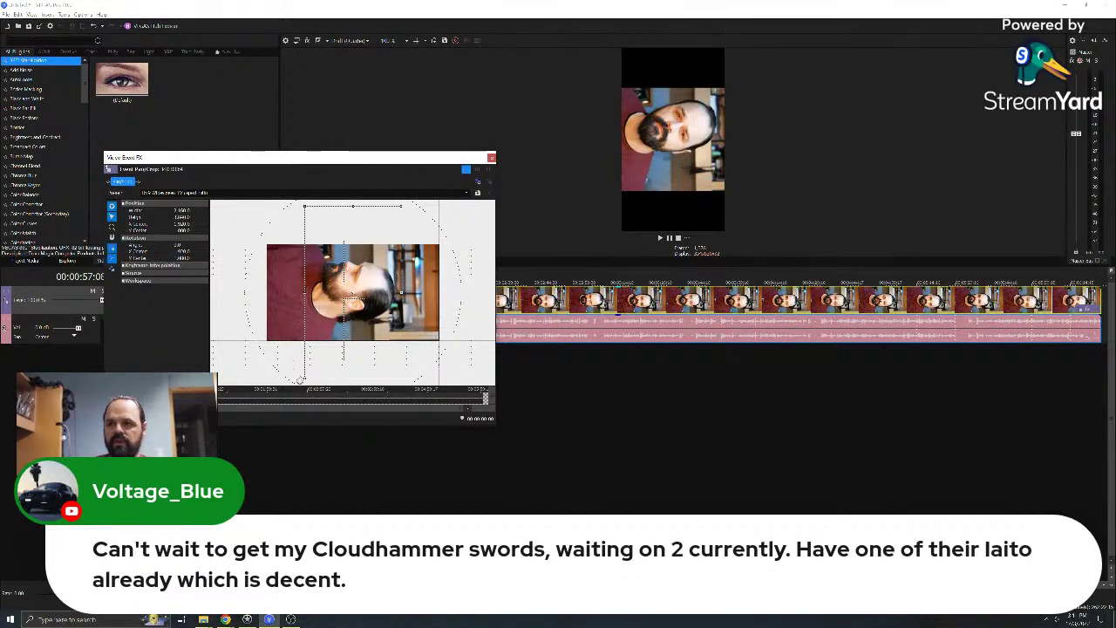
- Rotate the crop frame a quarter turn clockwise so the sideways clip stands upright, refining the rotation angle numerically
drag(299, 381, 260, 237)
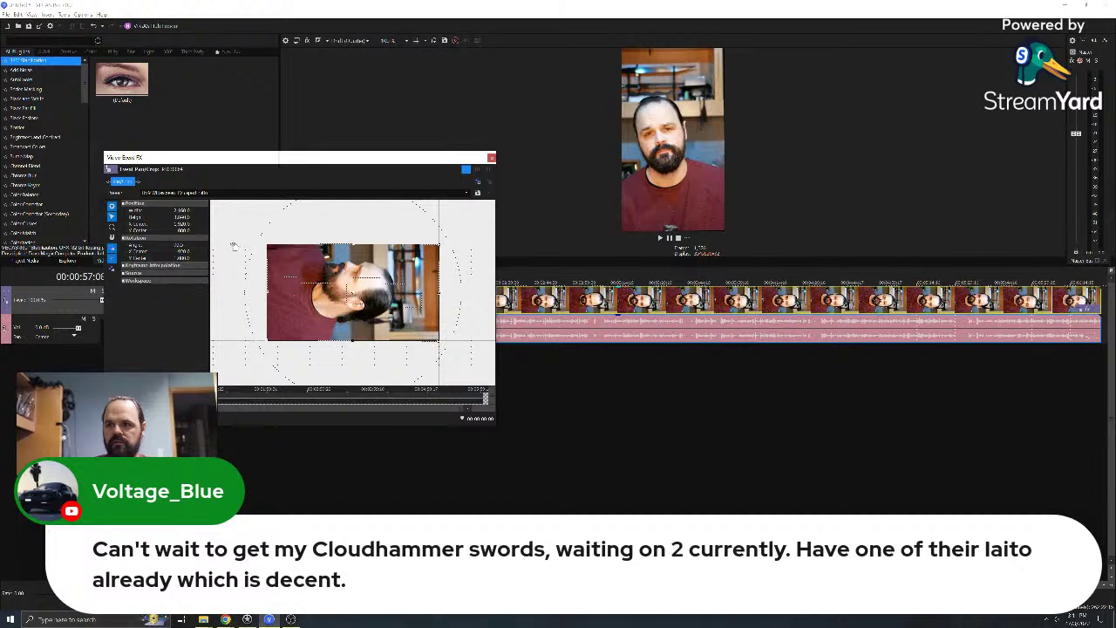
double_click(188, 245)
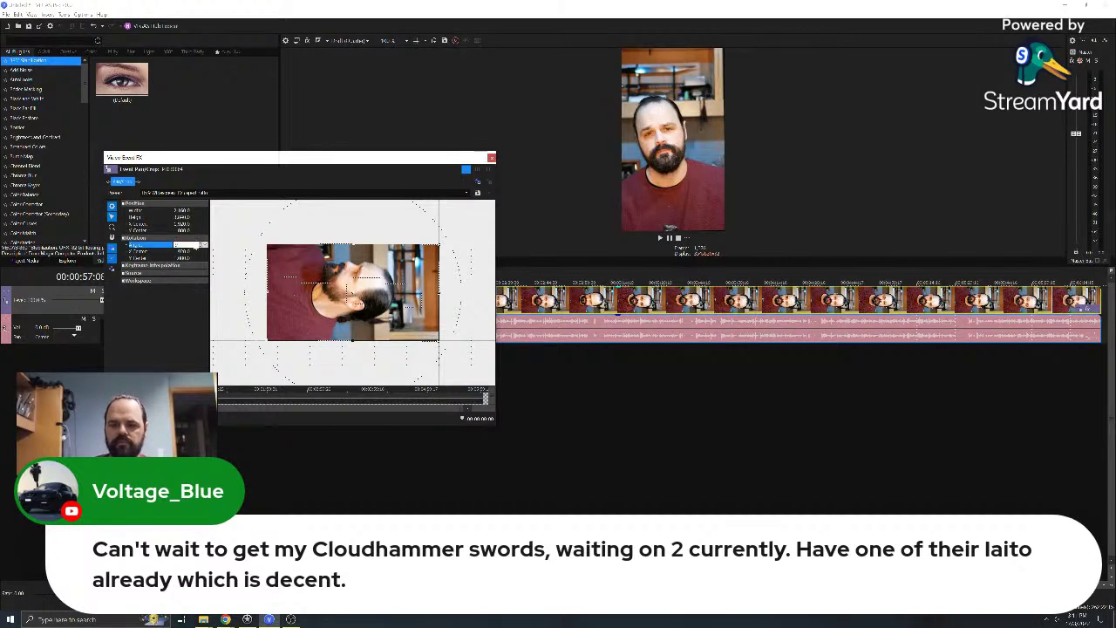
key(Return)
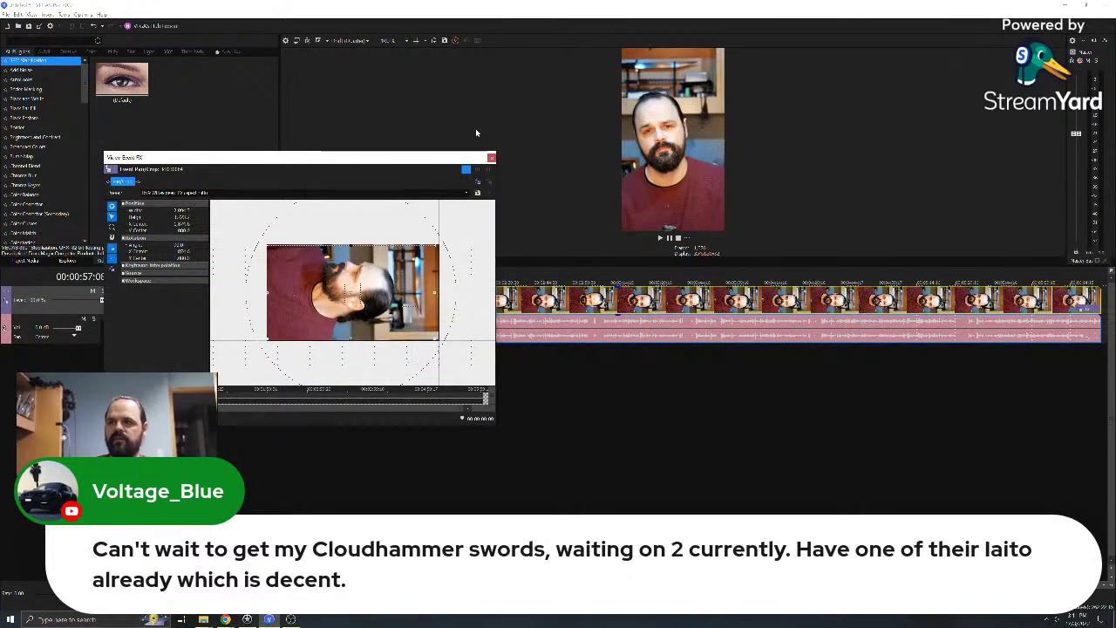
- Close the Event Pan/Crop window and move the camera clip to the start of the timeline
click(492, 160)
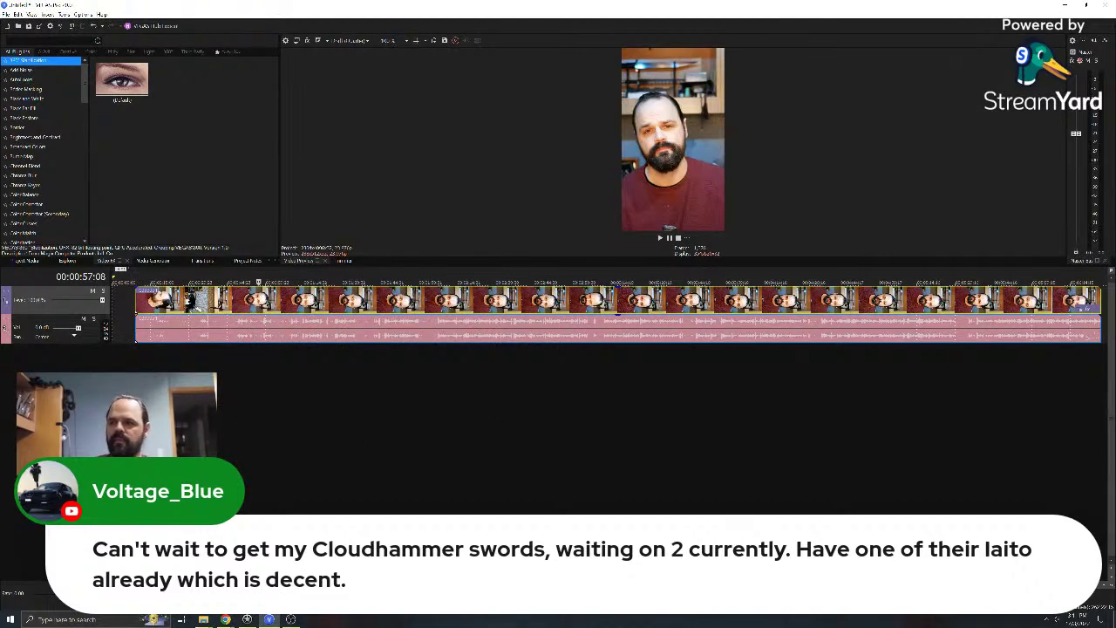
scroll(423, 323, down, 2)
scroll(423, 323, up, 2)
scroll(423, 322, right, 1)
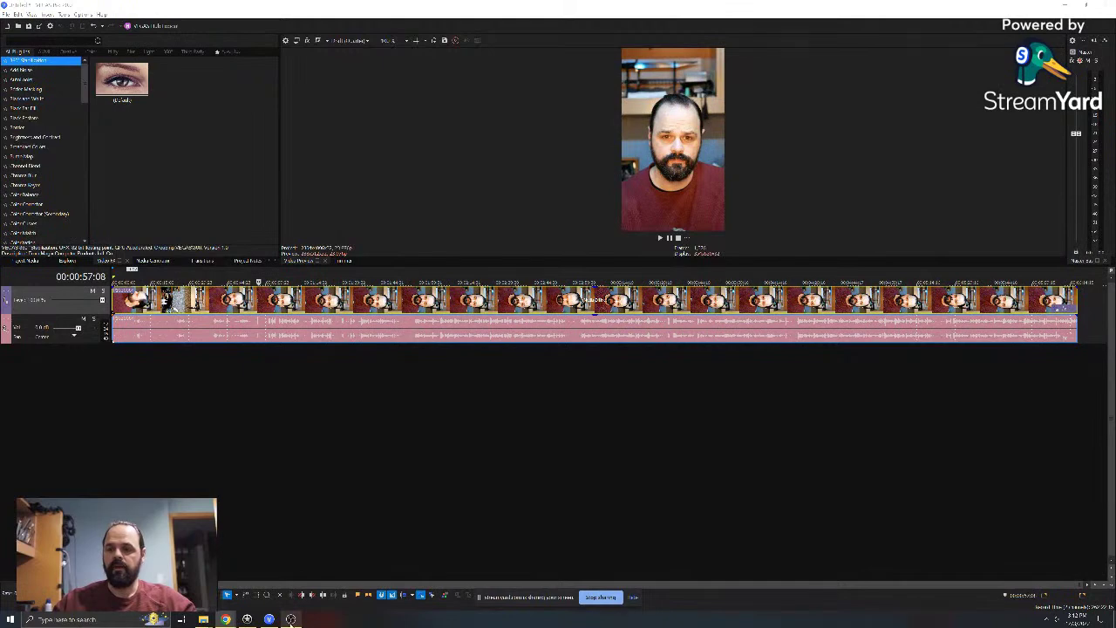
- Switch to OBS Studio, compare the display capture scene with the camera scene, and close it
click(290, 619)
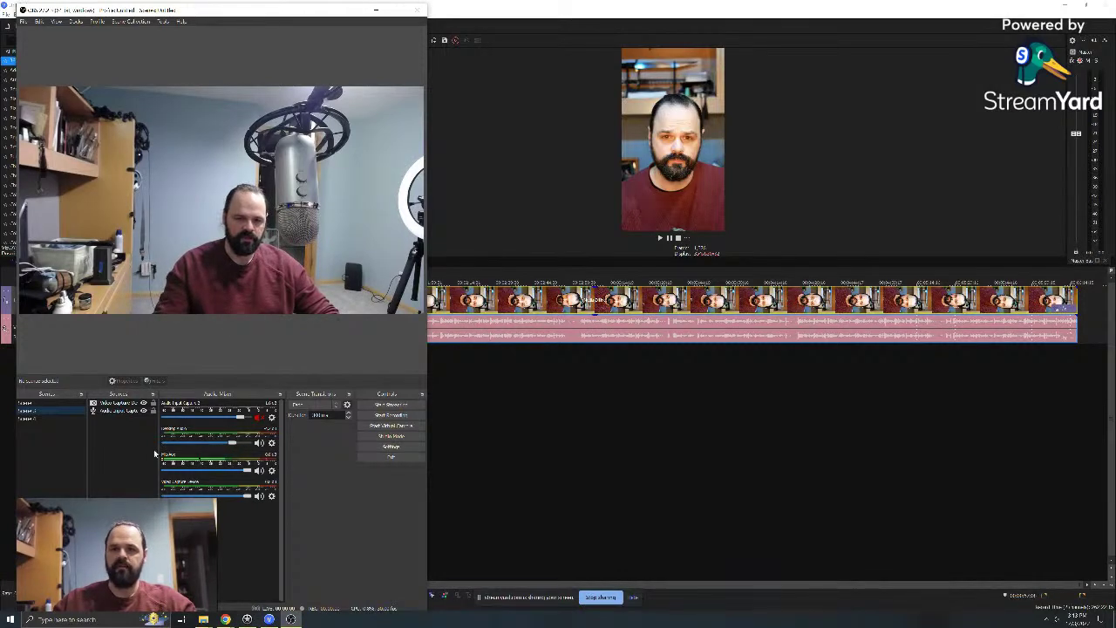
click(45, 403)
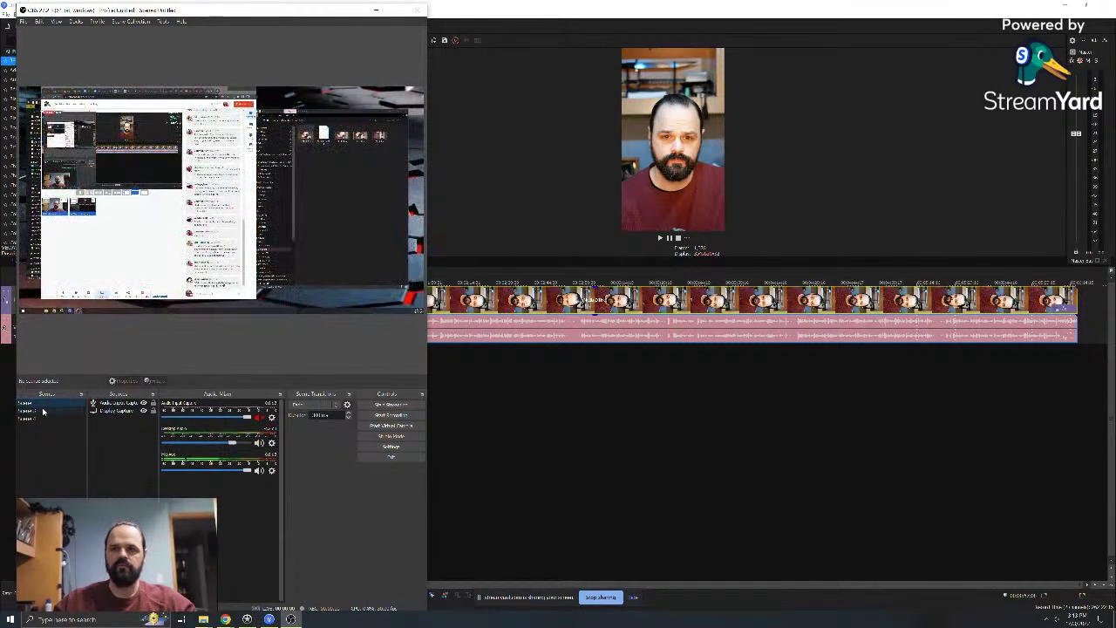
click(42, 411)
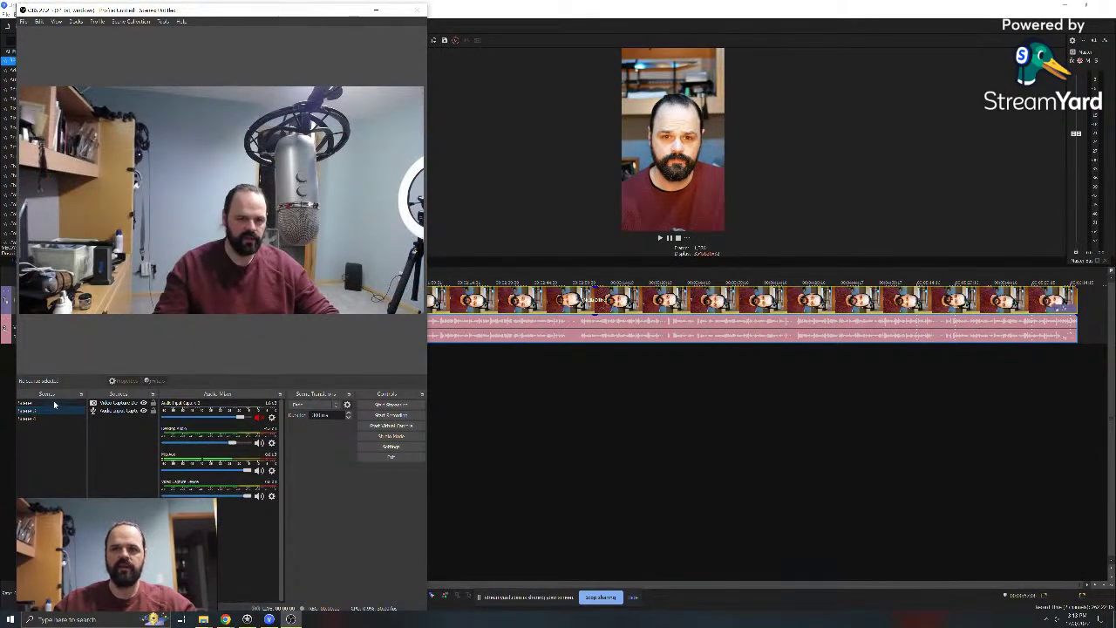
click(54, 403)
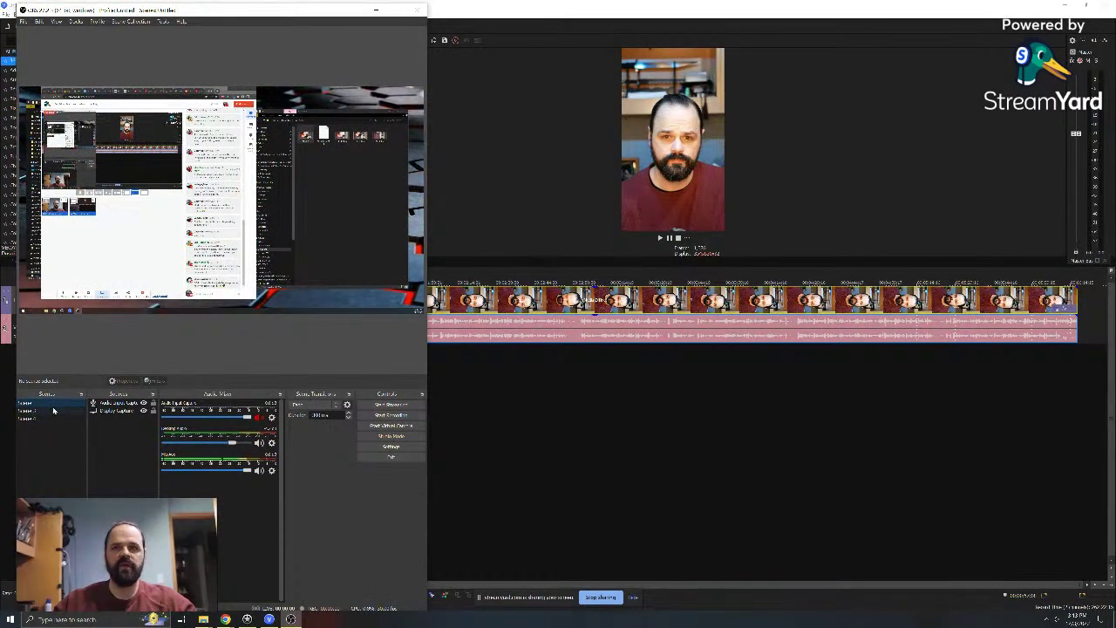
click(53, 410)
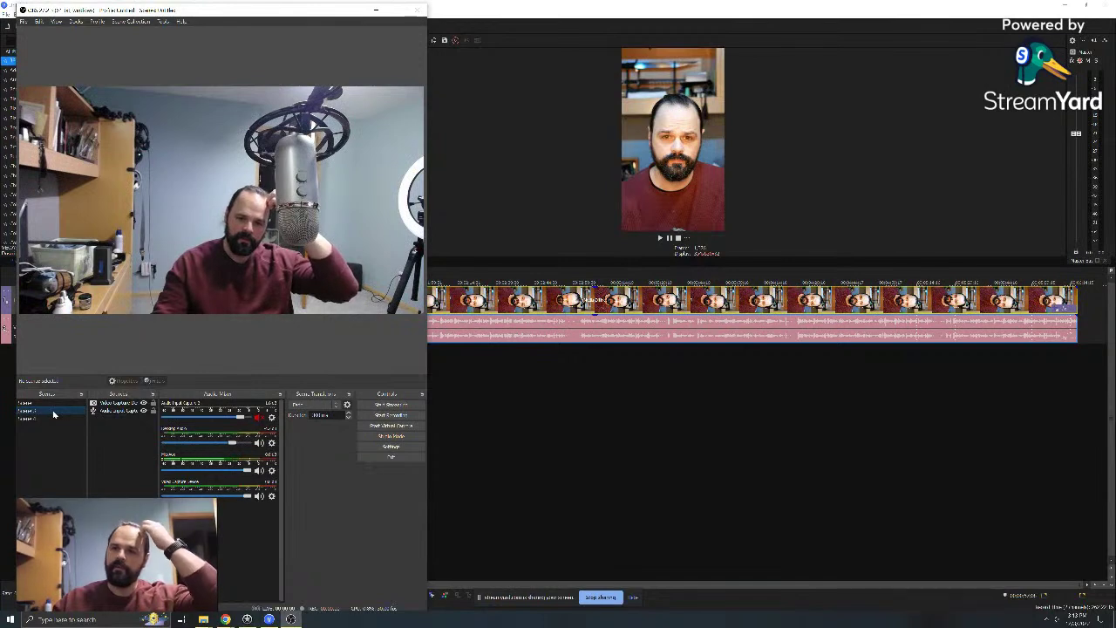
click(416, 12)
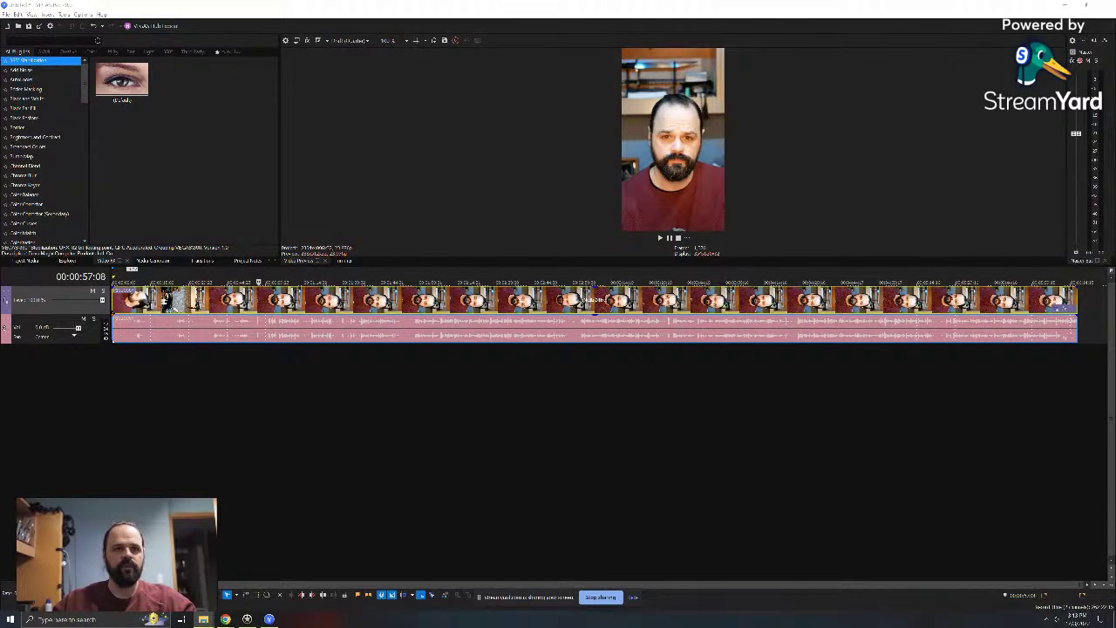
- Add a recording from the OBS Videos folder on new tracks below the camera clip and move it to the timeline's start
key(alt+Tab)
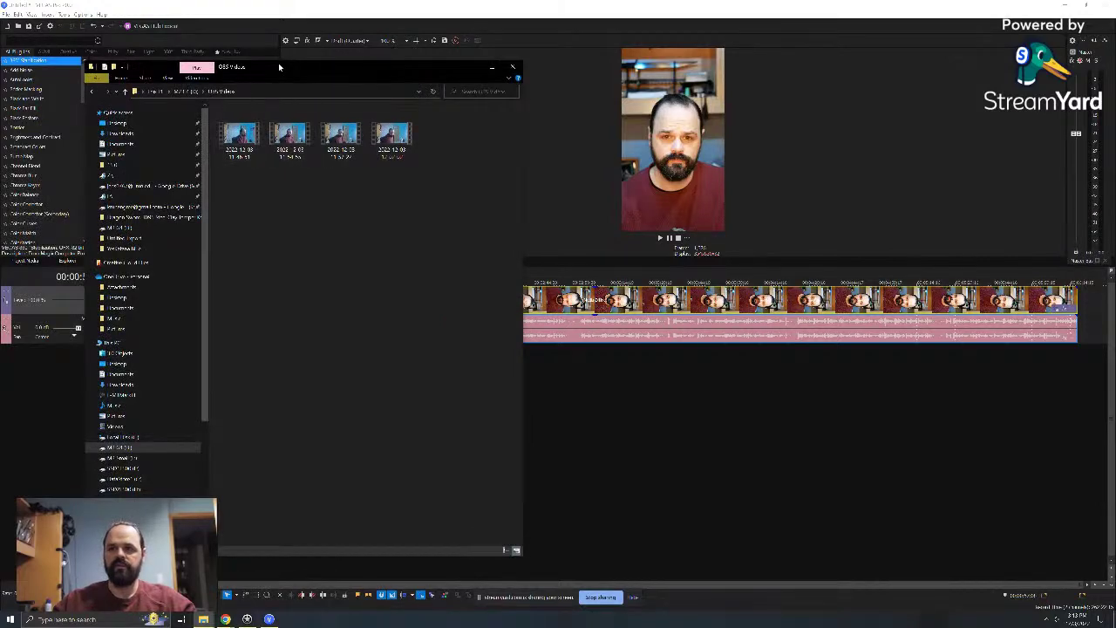
drag(279, 67, 238, 67)
key(alt+Tab)
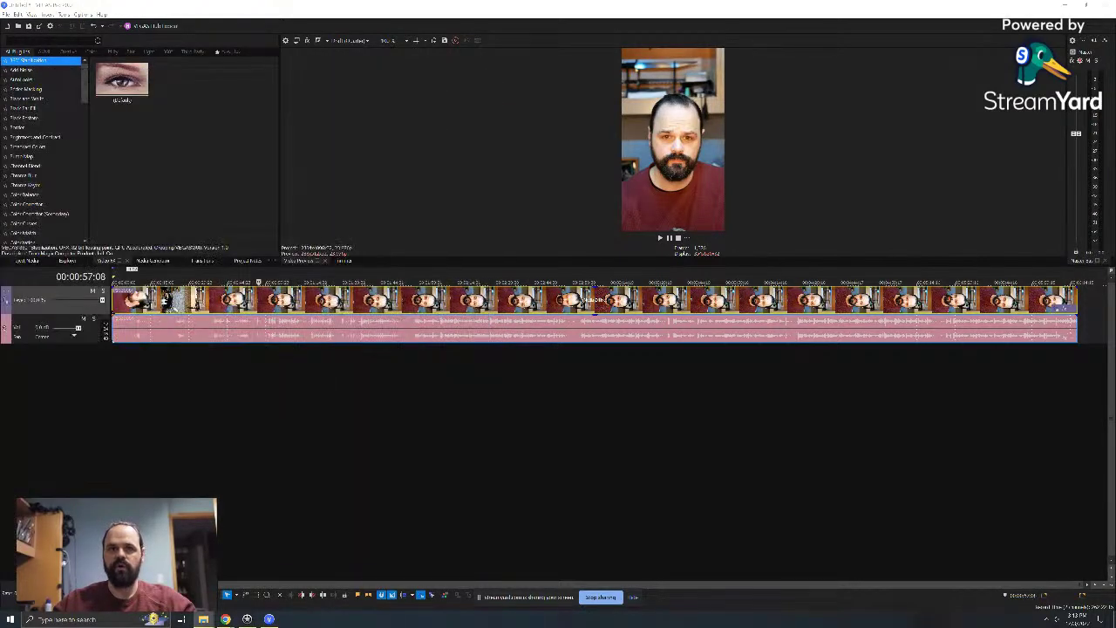
drag(319, 396, 351, 453)
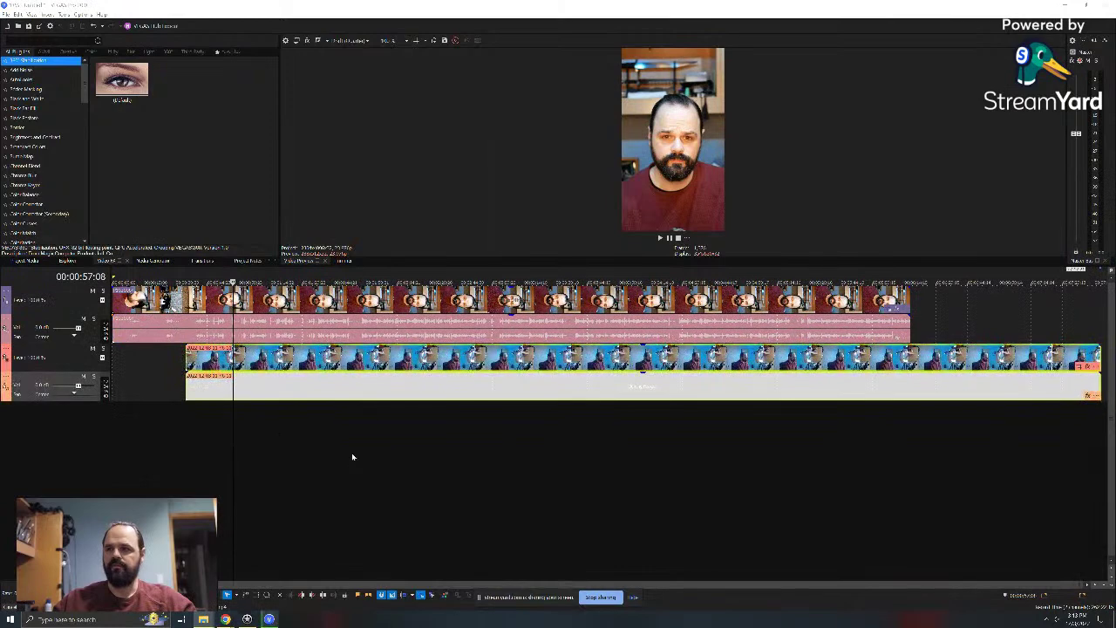
drag(403, 373, 316, 365)
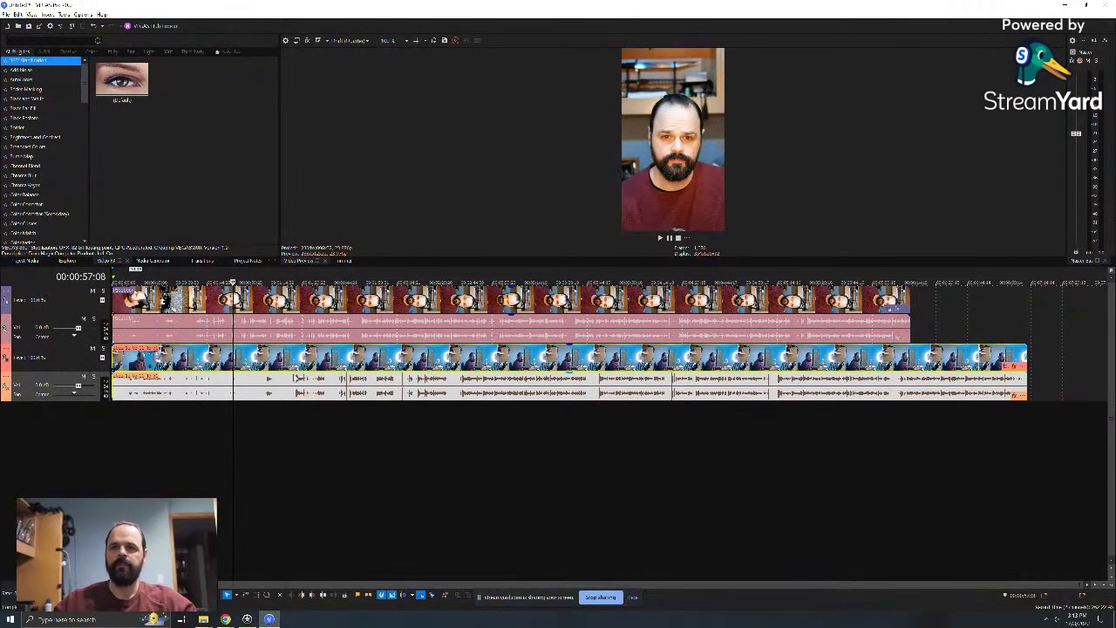
key(s)
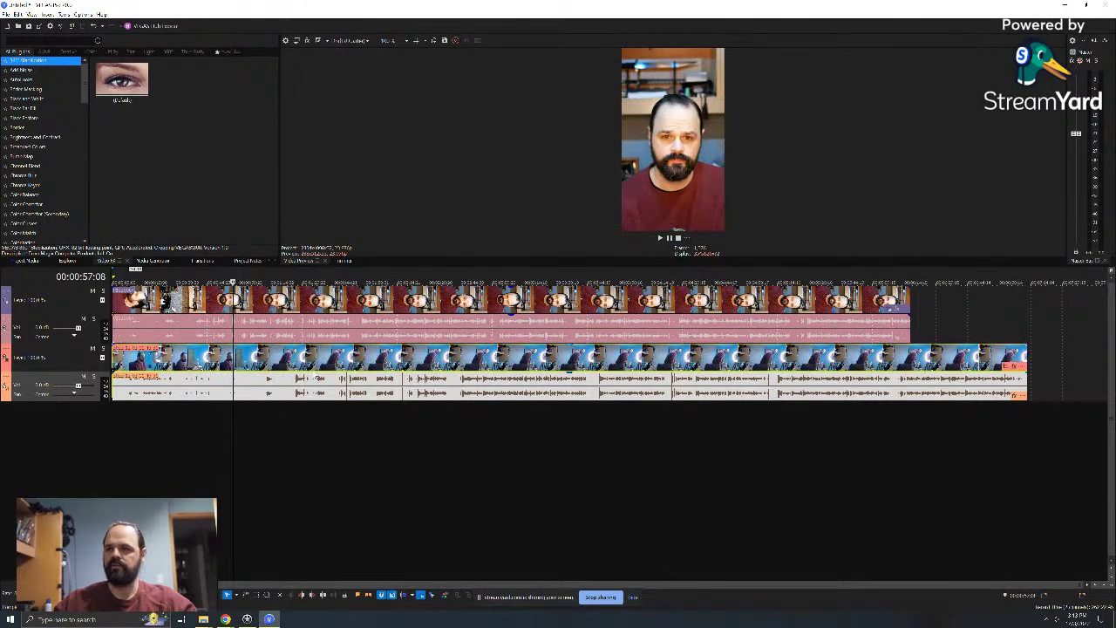
- Select the audio events of both clips and try to run a multicamera tool on them
click(293, 353)
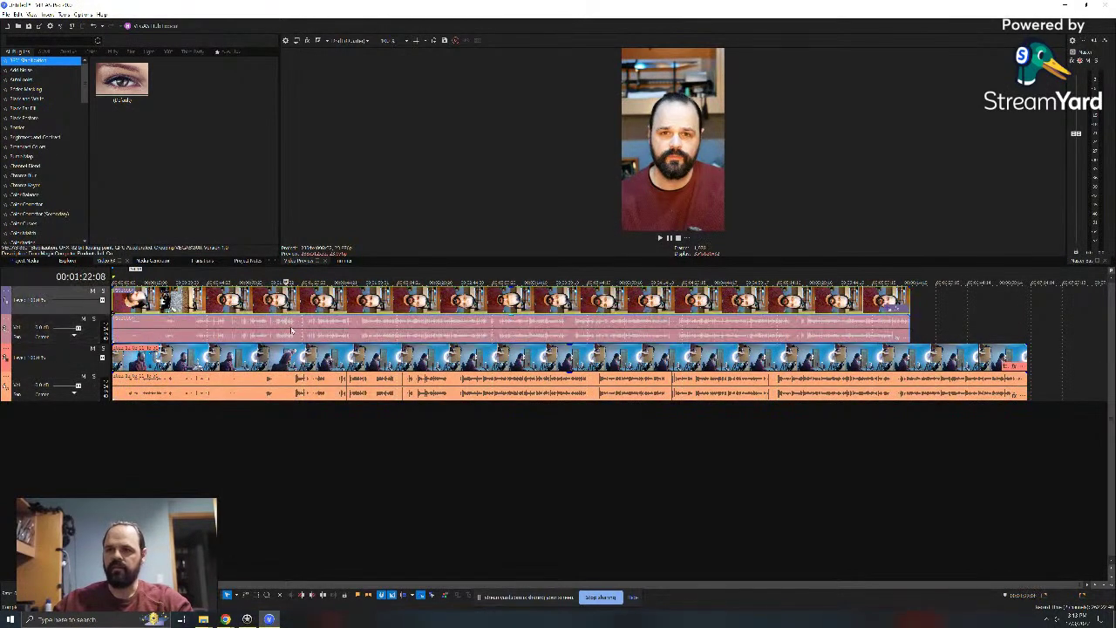
click(296, 418)
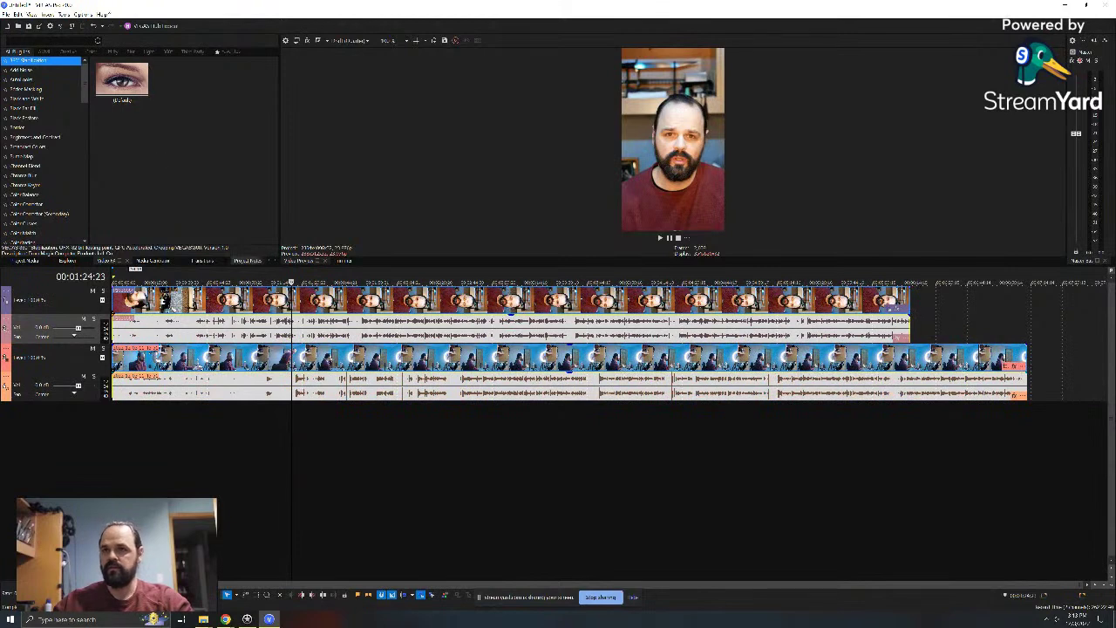
click(46, 16)
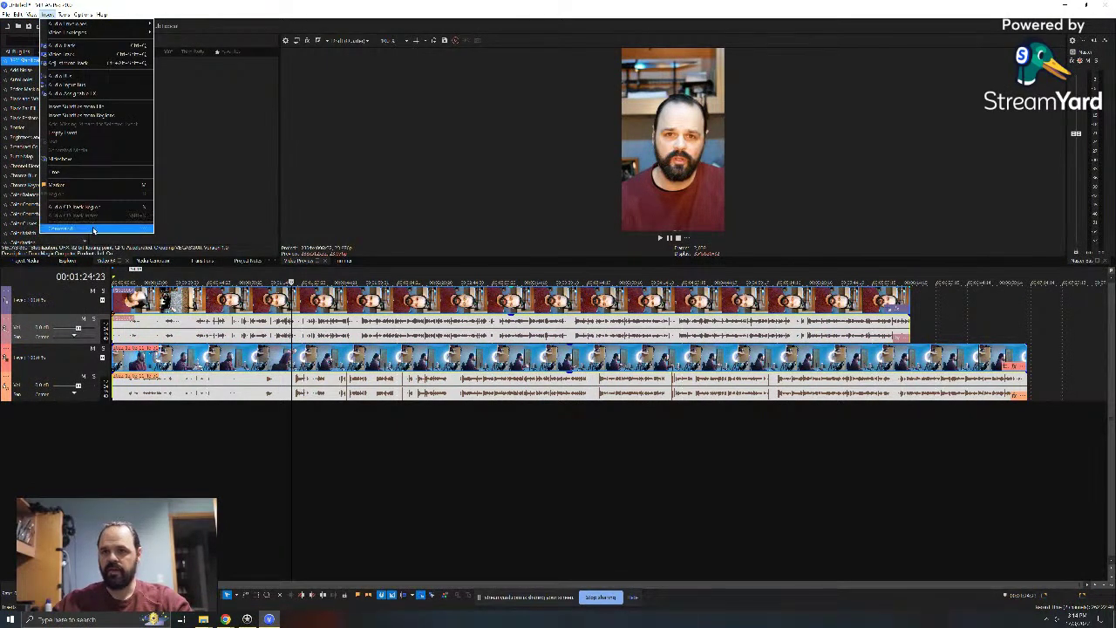
mouse_move(17, 15)
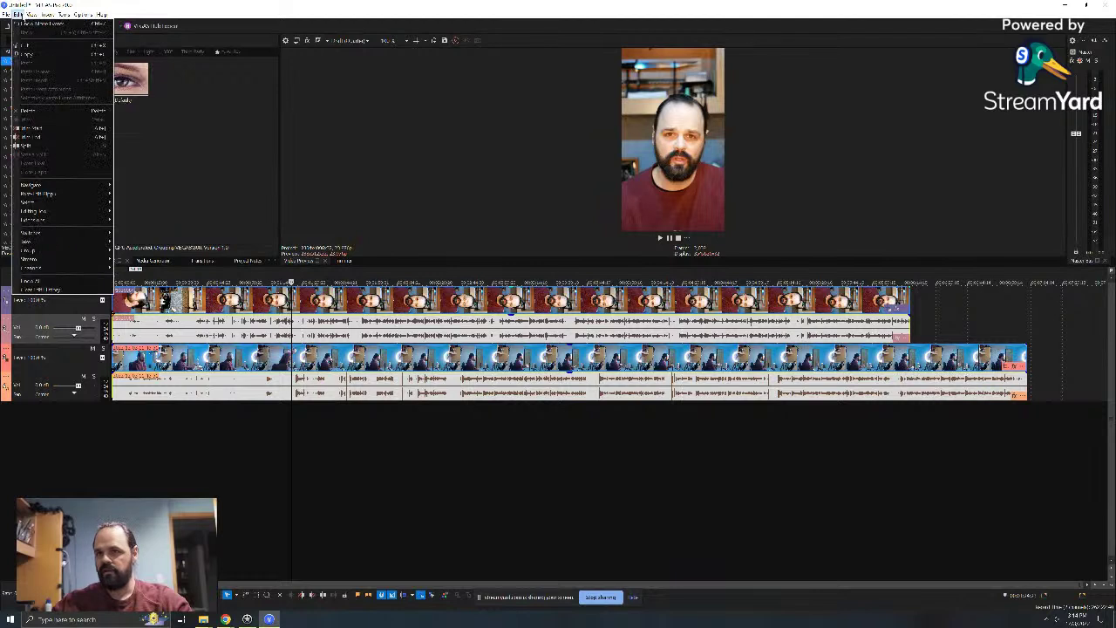
mouse_move(68, 214)
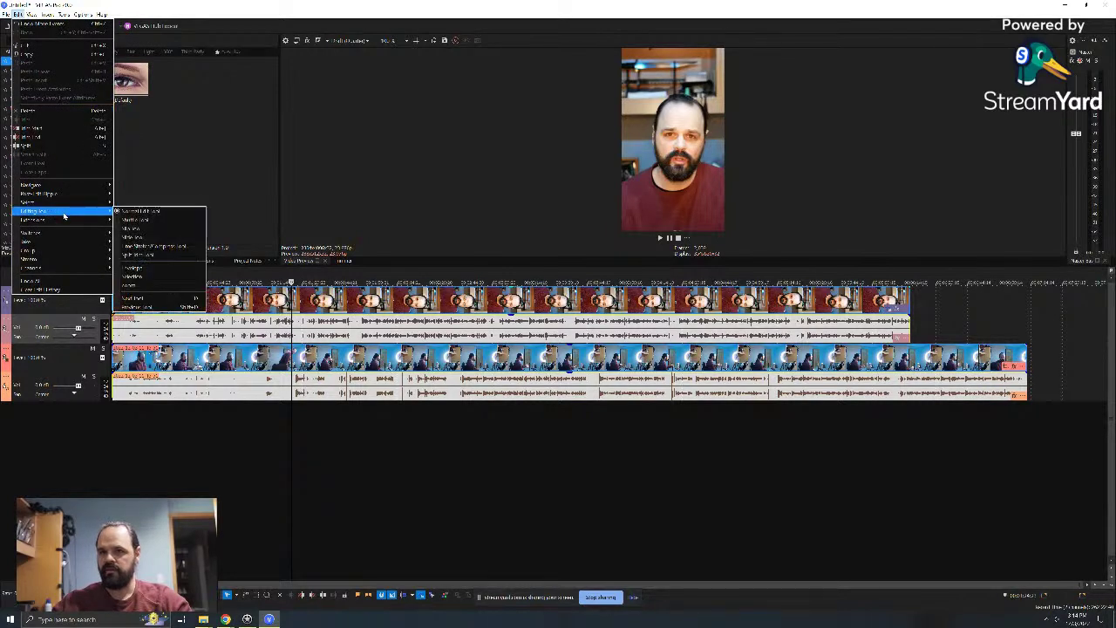
mouse_move(66, 10)
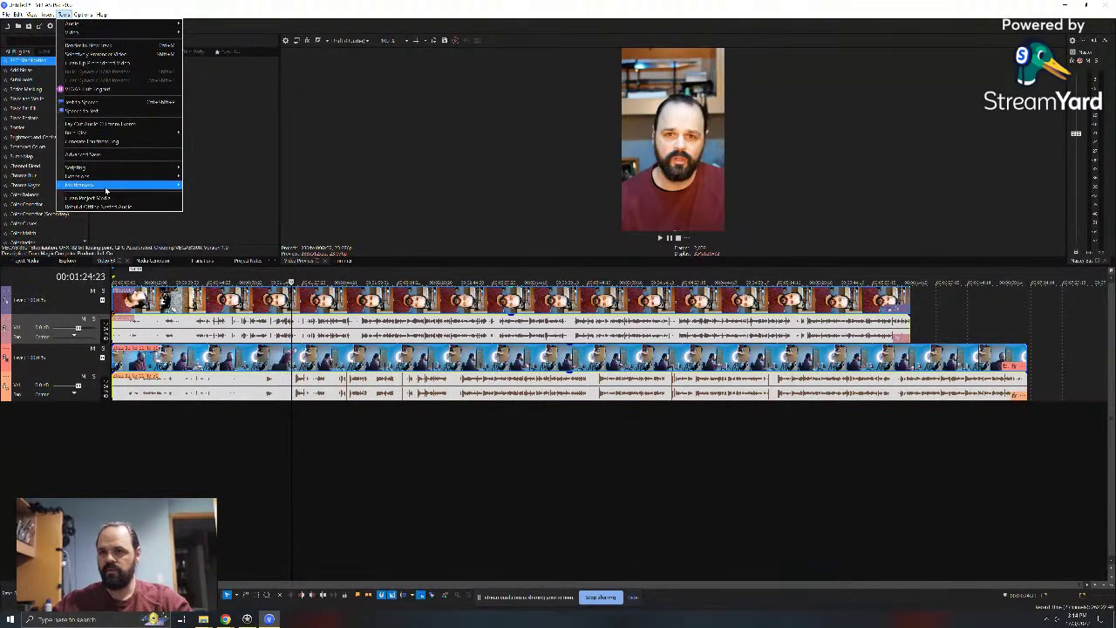
mouse_move(131, 185)
click(243, 187)
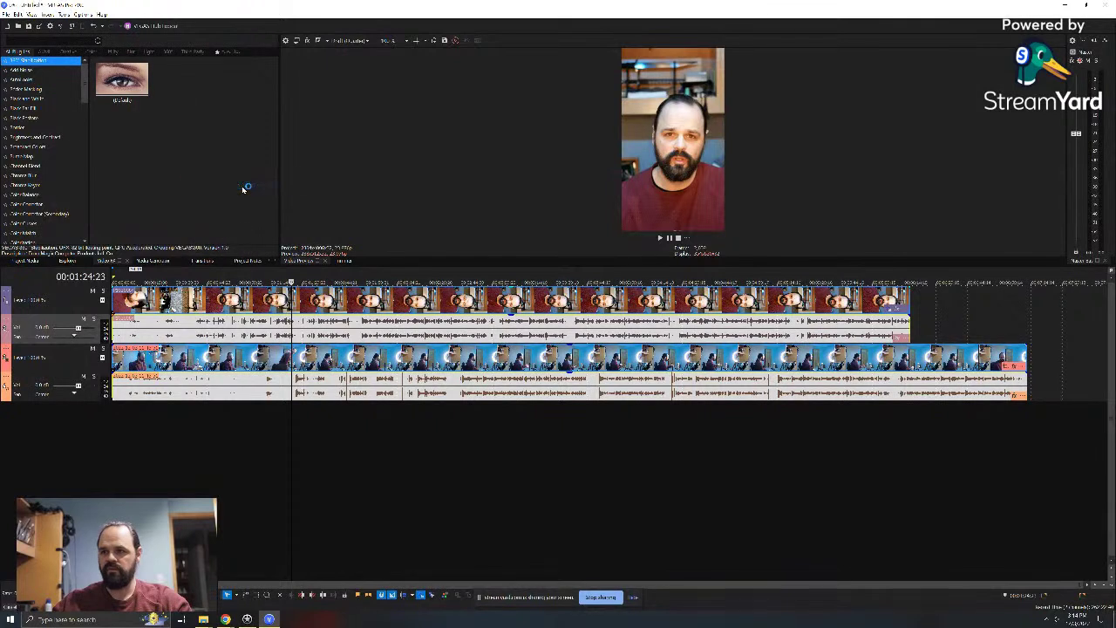
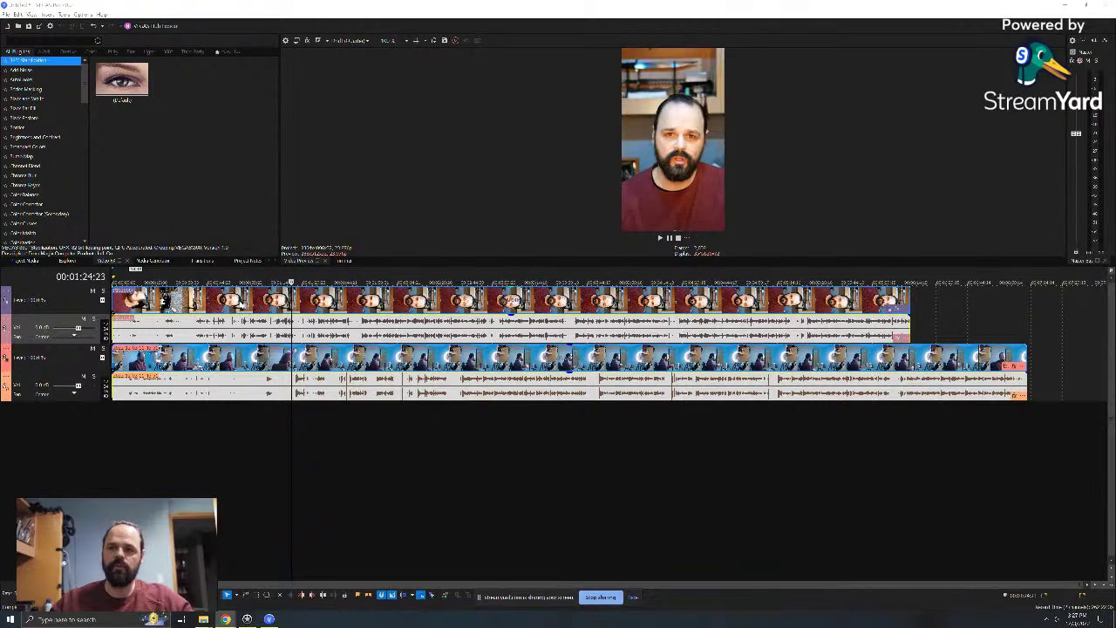
- Shift the camera clip later on the timeline so its audio waveform lines up with the OBS recording's waveform
drag(173, 301, 262, 301)
drag(330, 303, 339, 302)
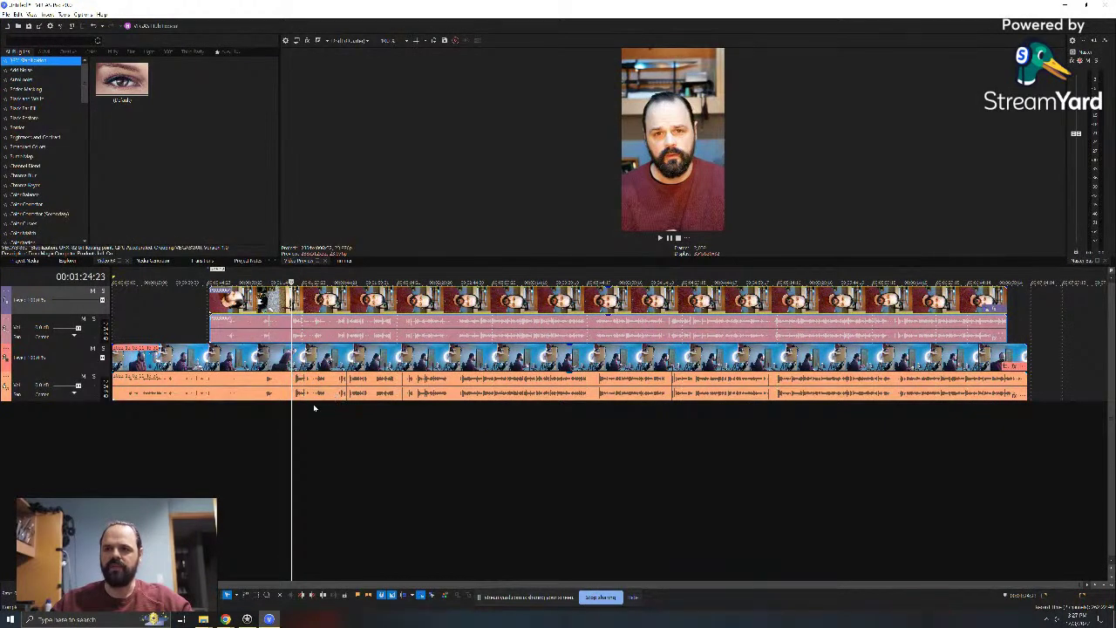
drag(339, 322, 342, 322)
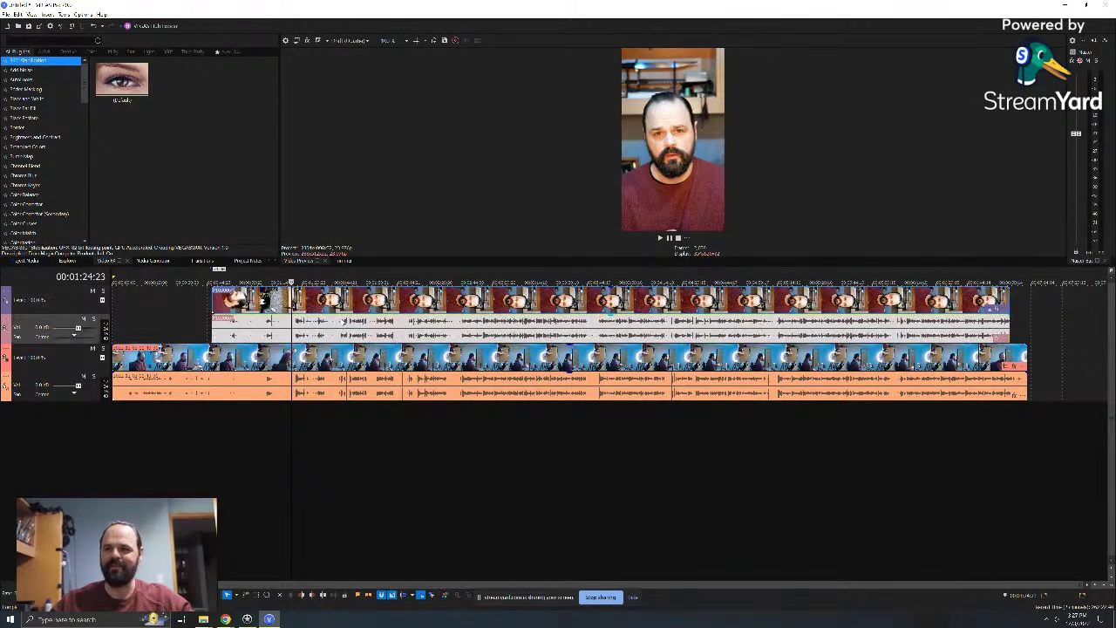
- Examine both clips' audio waveforms closely around 00:02:40 and across the whole timeline to check how precisely they line up
click(451, 424)
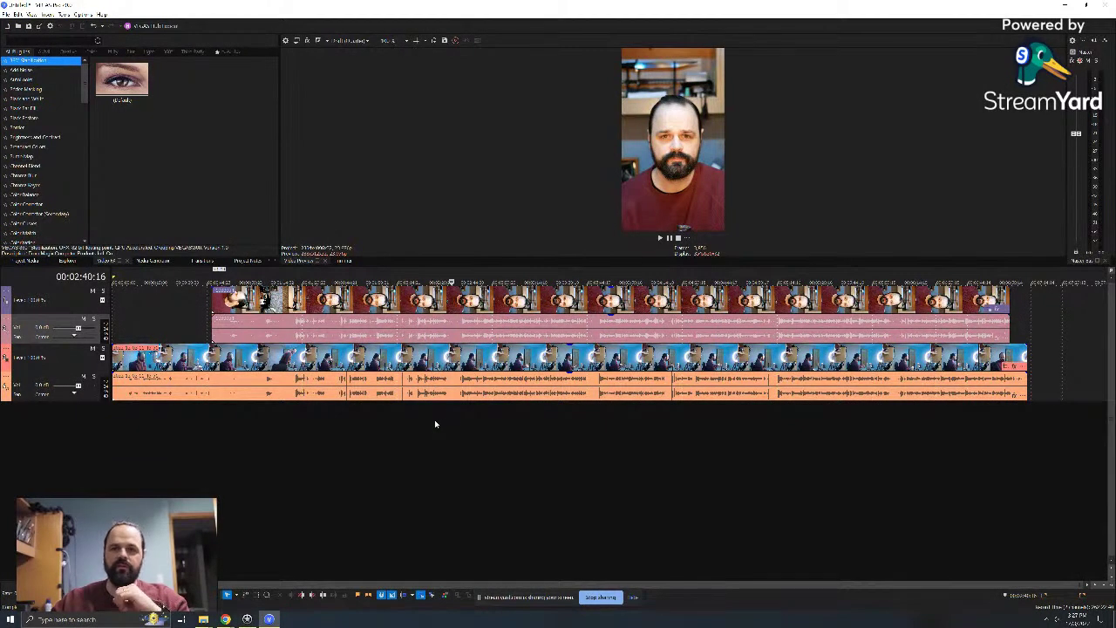
scroll(437, 405, up, 5)
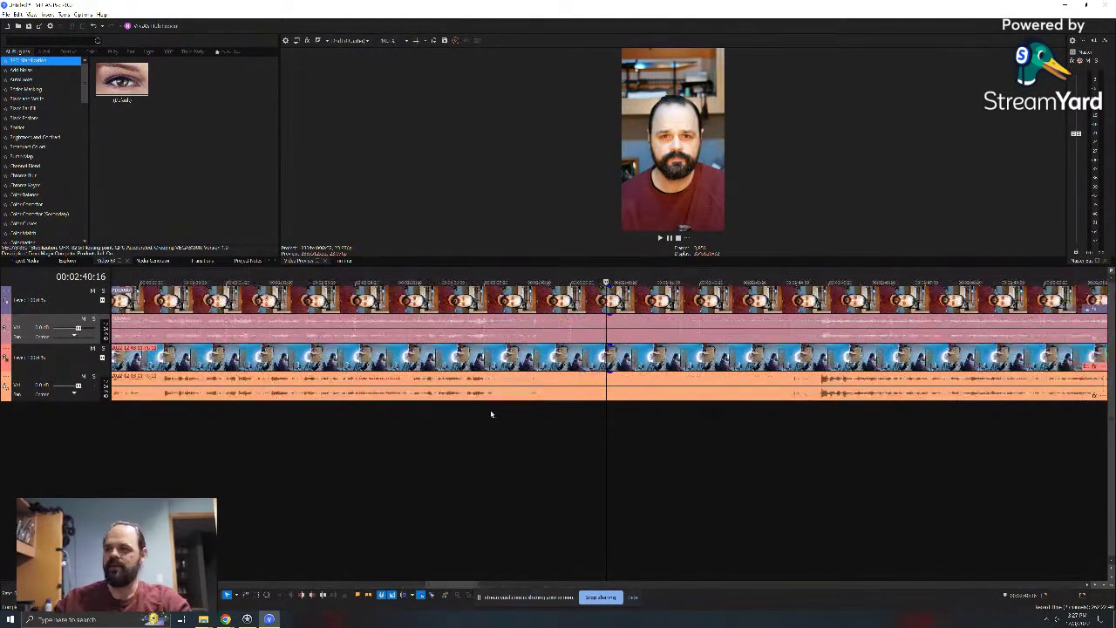
scroll(491, 415, up, 3)
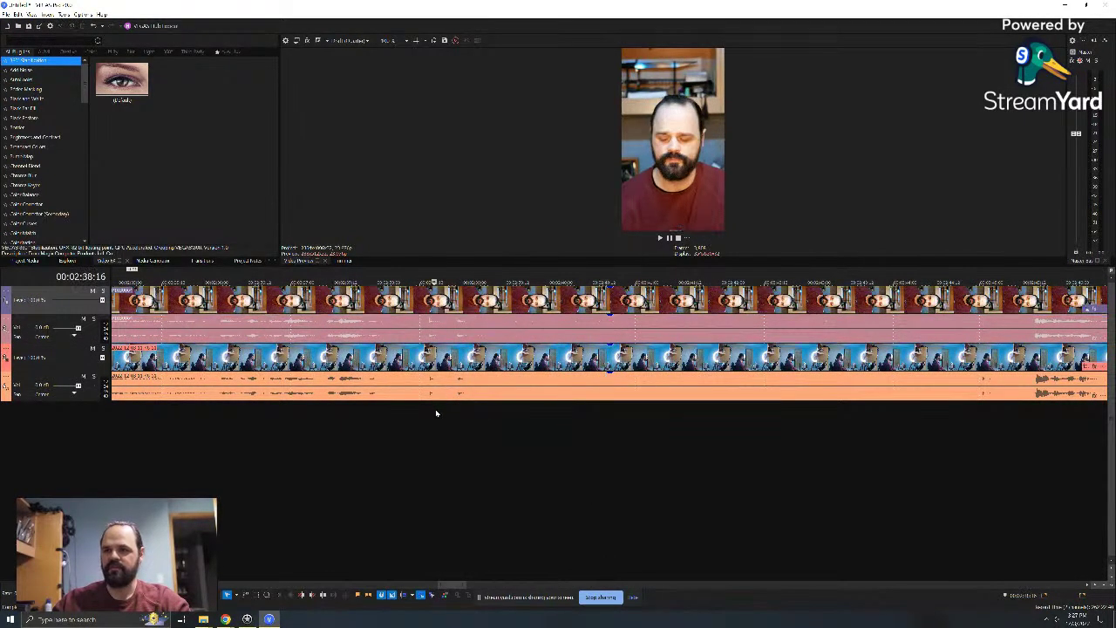
scroll(435, 408, down, 3)
scroll(582, 404, up, 2)
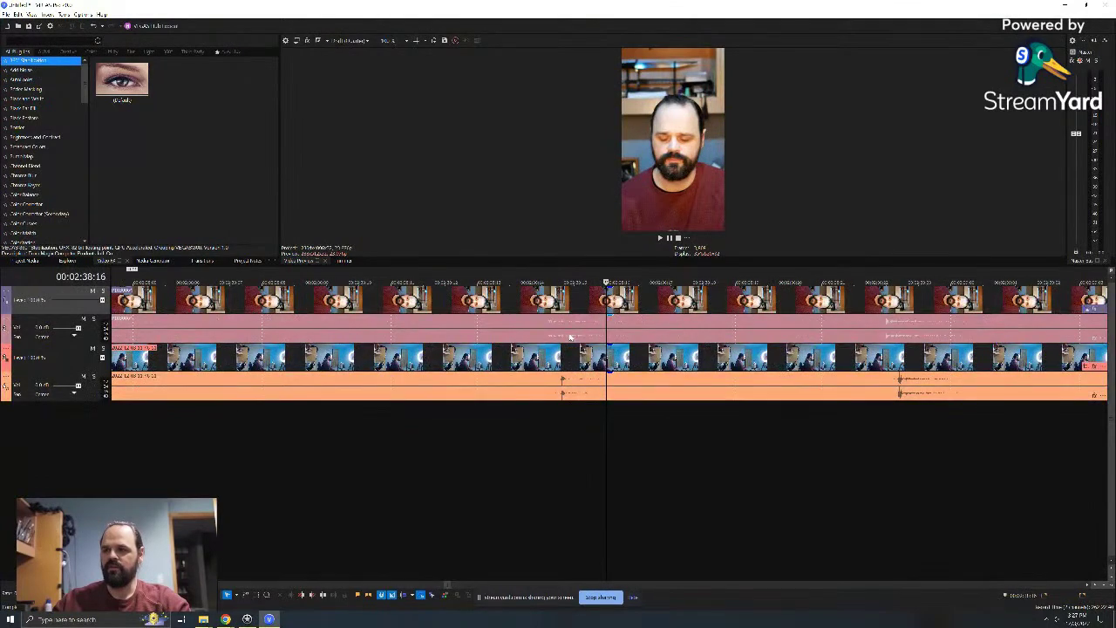
scroll(569, 336, down, 2)
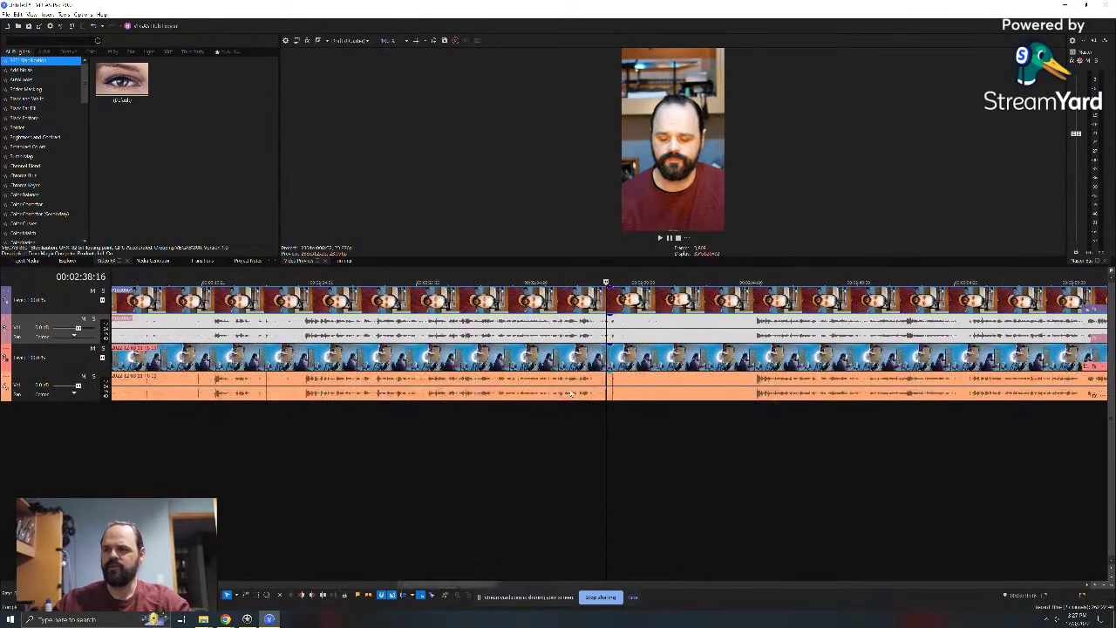
scroll(571, 395, down, 3)
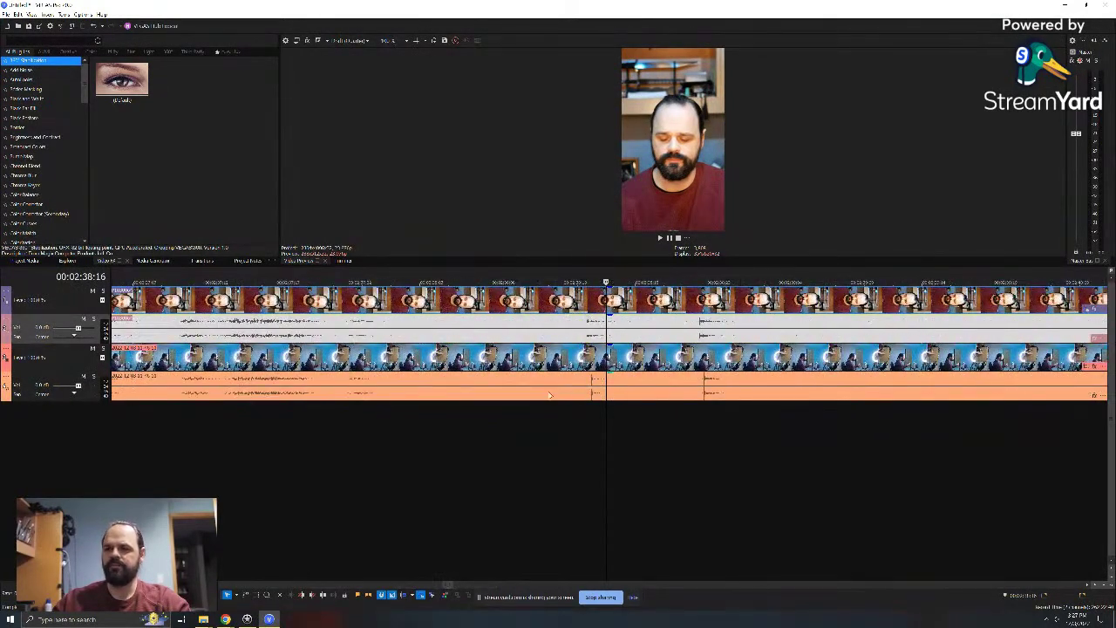
scroll(710, 409, down, 3)
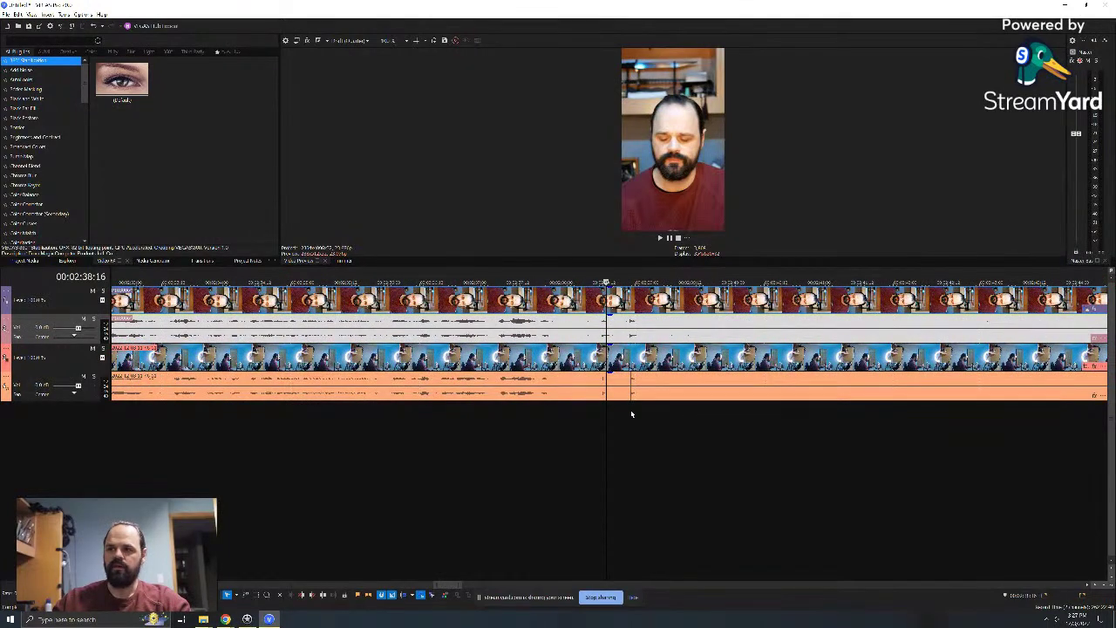
scroll(631, 414, up, 3)
click(608, 308)
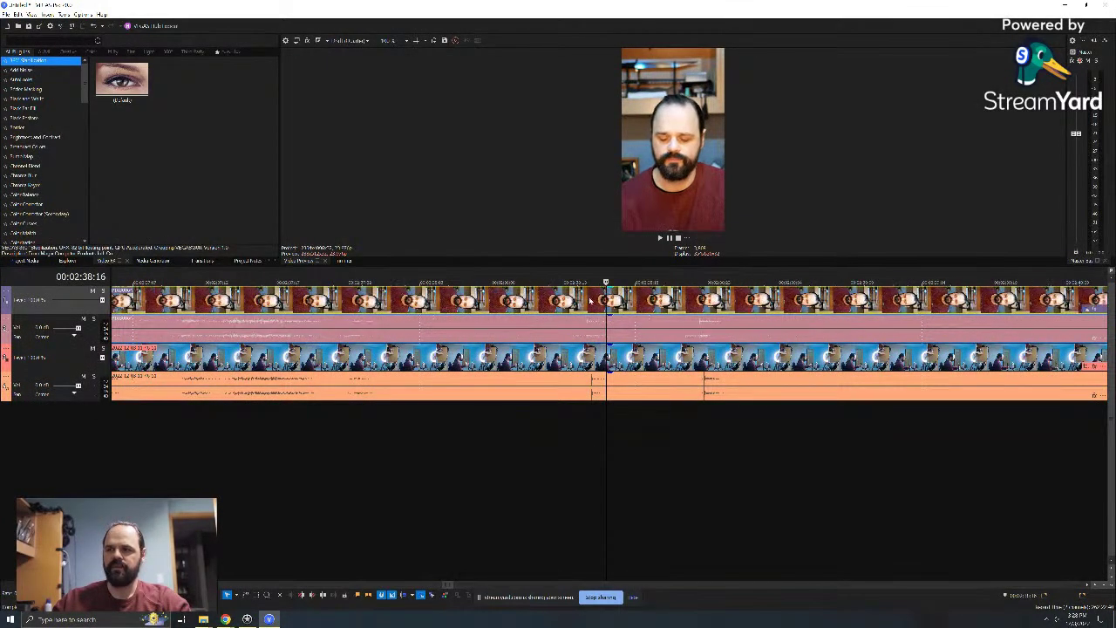
scroll(611, 448, up, 1)
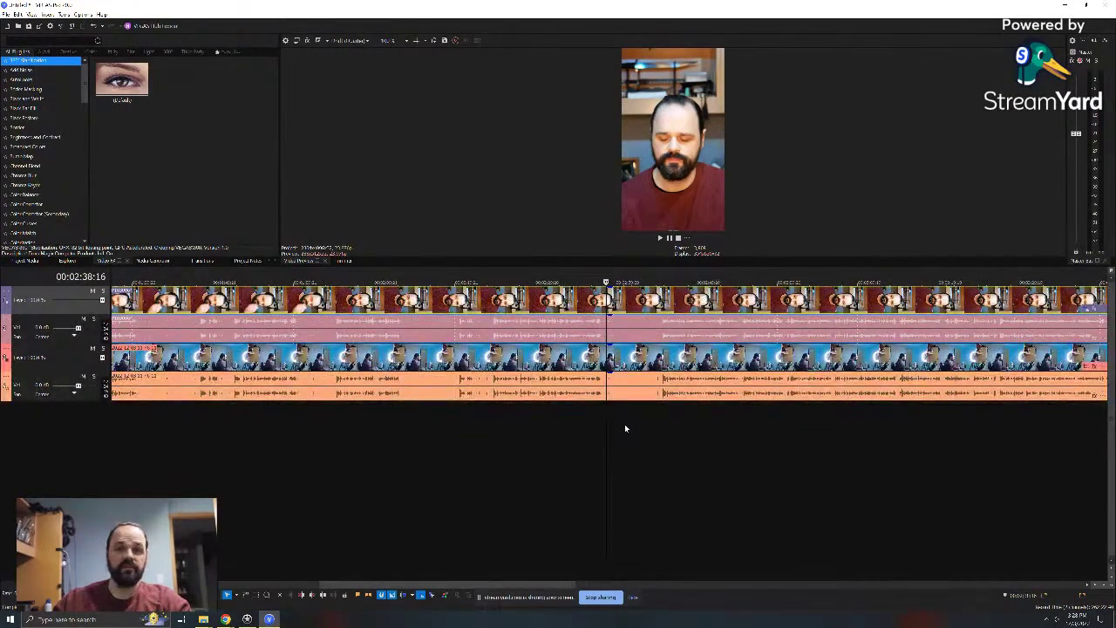
scroll(632, 422, down, 1)
scroll(636, 419, down, 1)
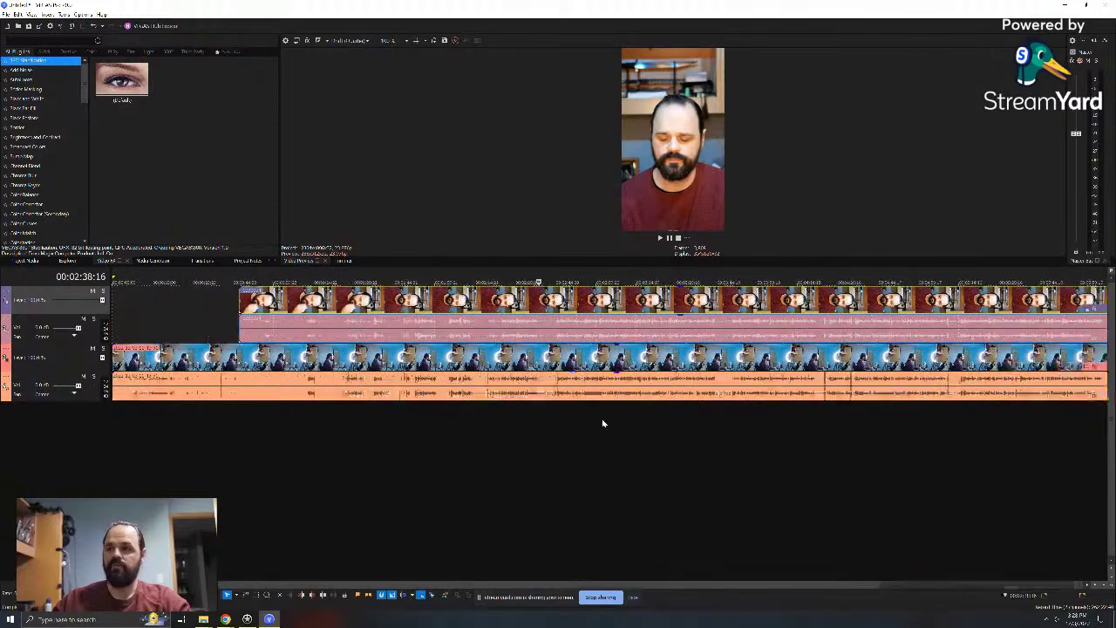
scroll(602, 422, up, 1)
scroll(602, 422, down, 2)
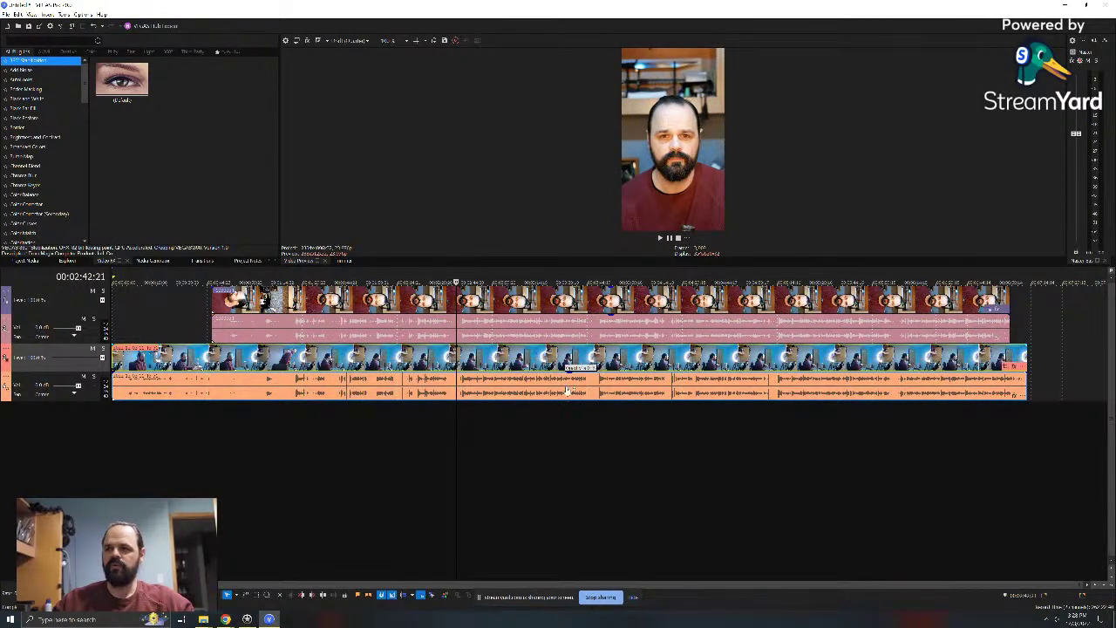
click(529, 348)
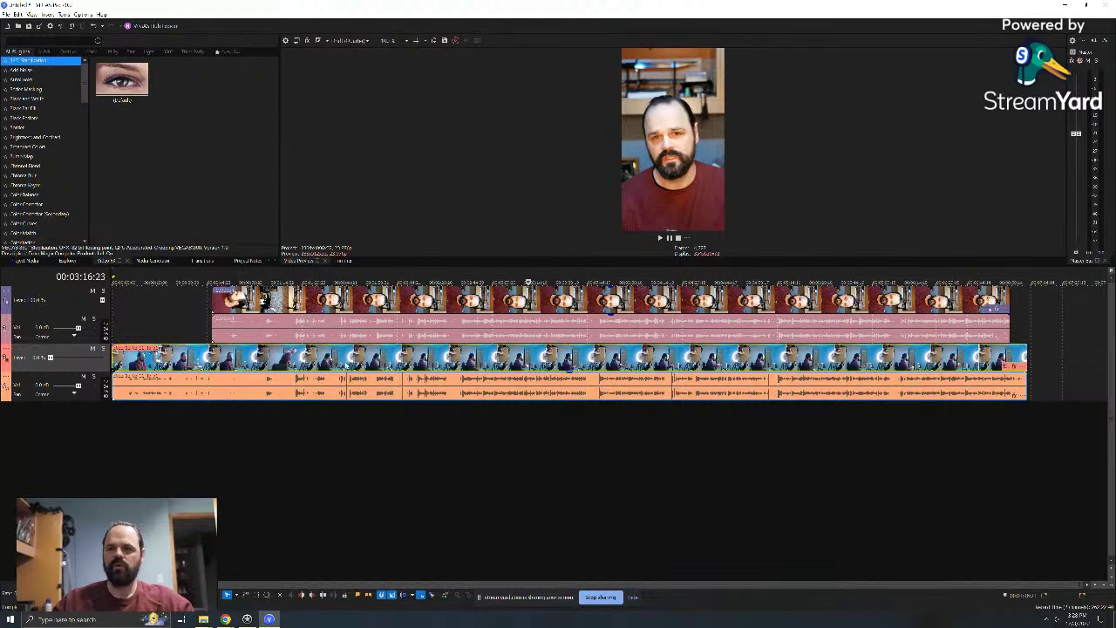
- Scrub through the synchronized clips and examine their waveforms around 00:06:11 to locate the start of the section to keep
click(486, 359)
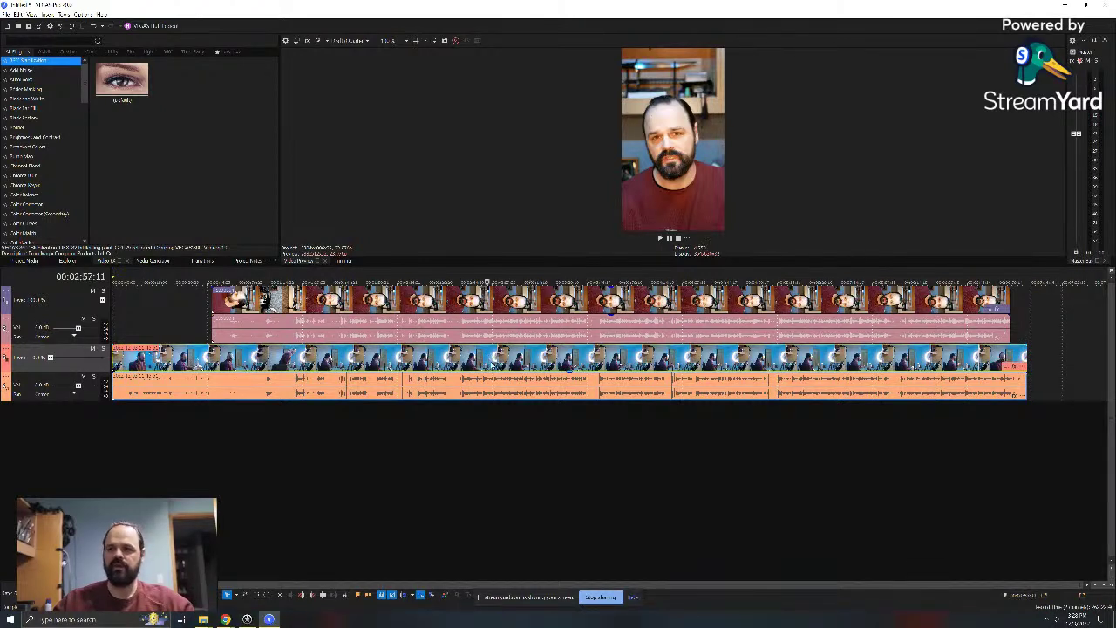
click(140, 316)
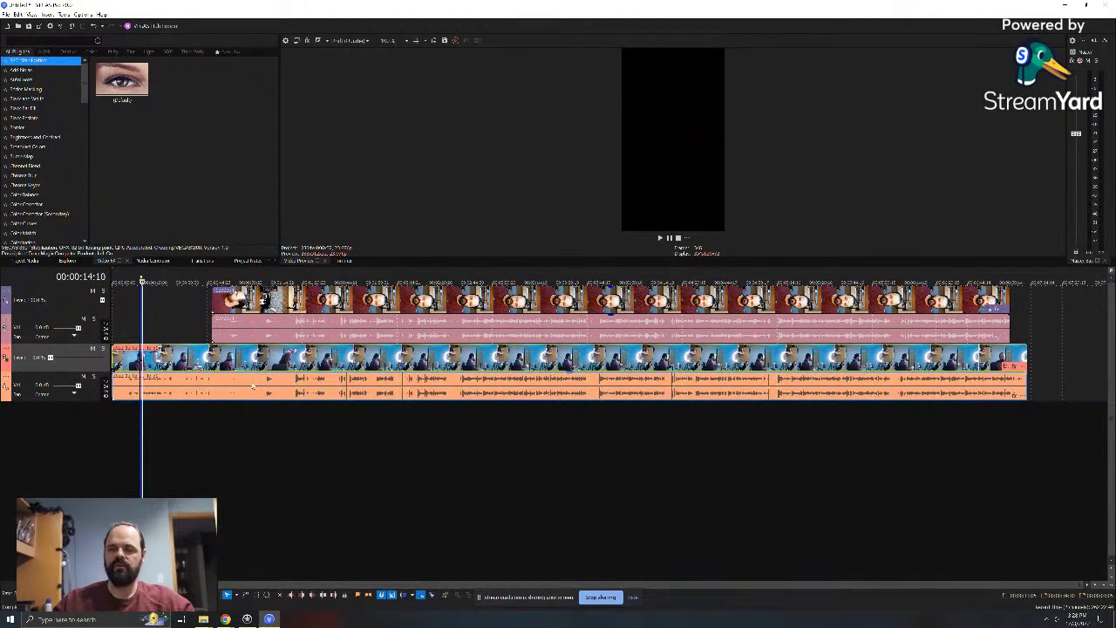
click(321, 419)
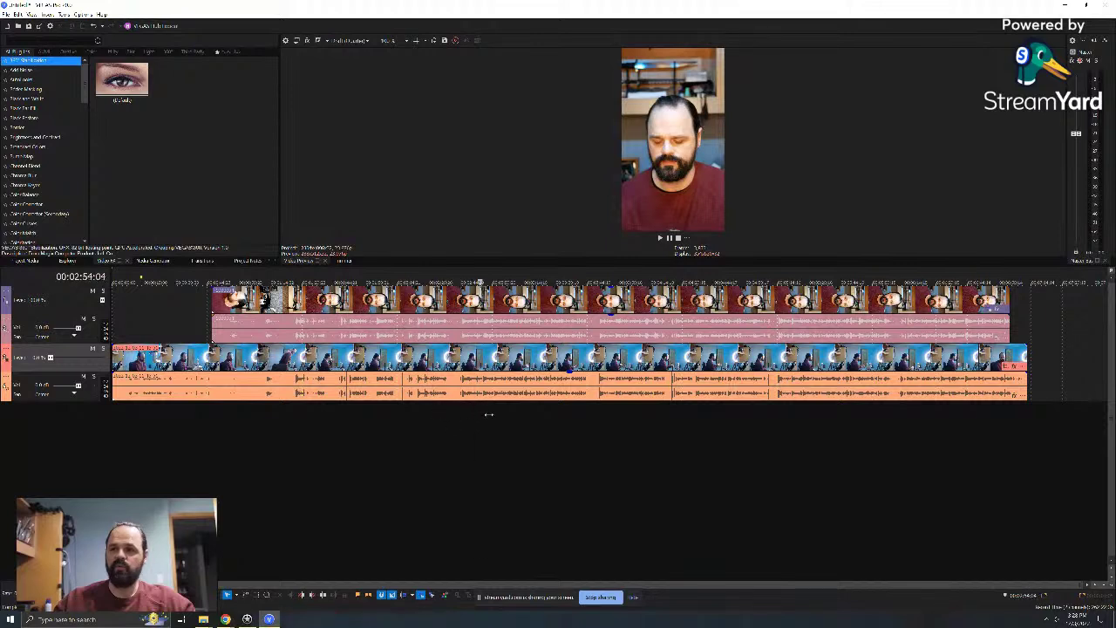
drag(447, 414, 774, 413)
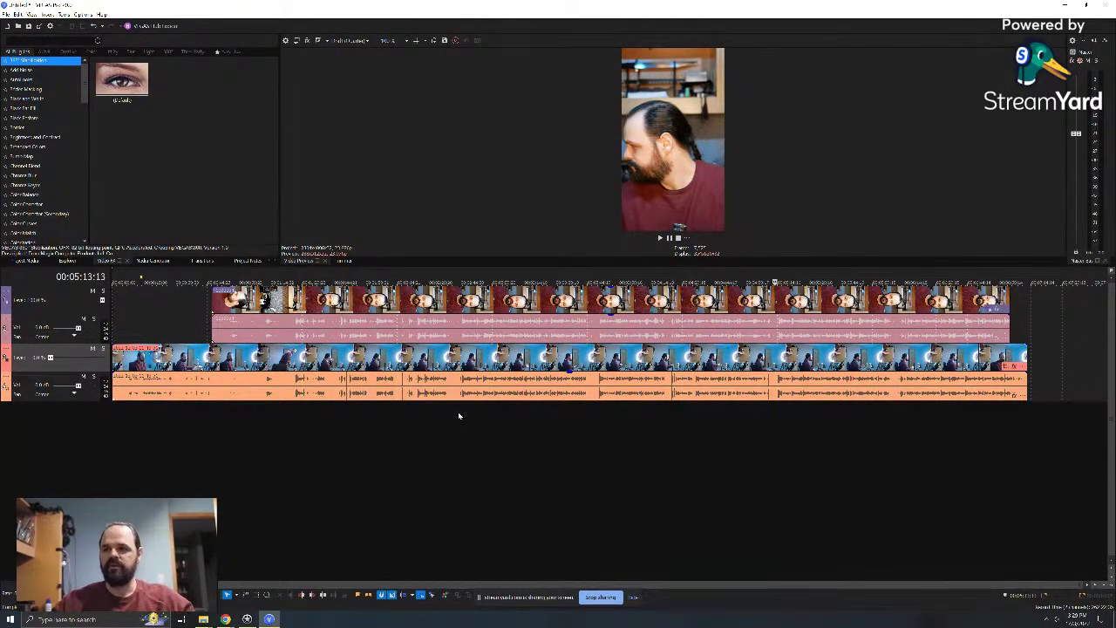
drag(458, 415, 902, 430)
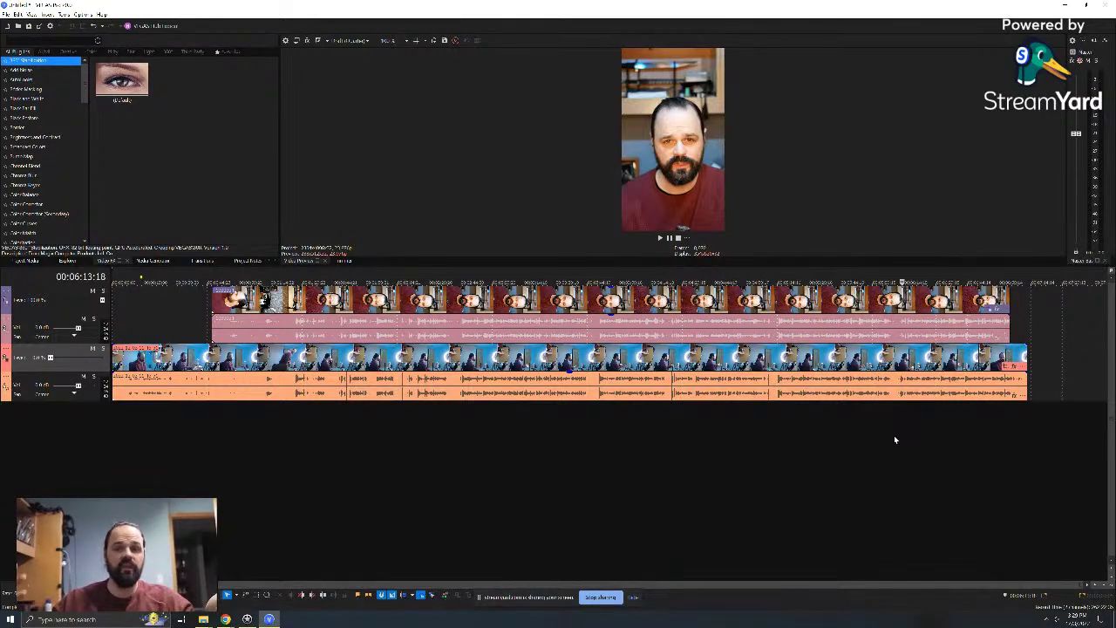
scroll(885, 427, up, 4)
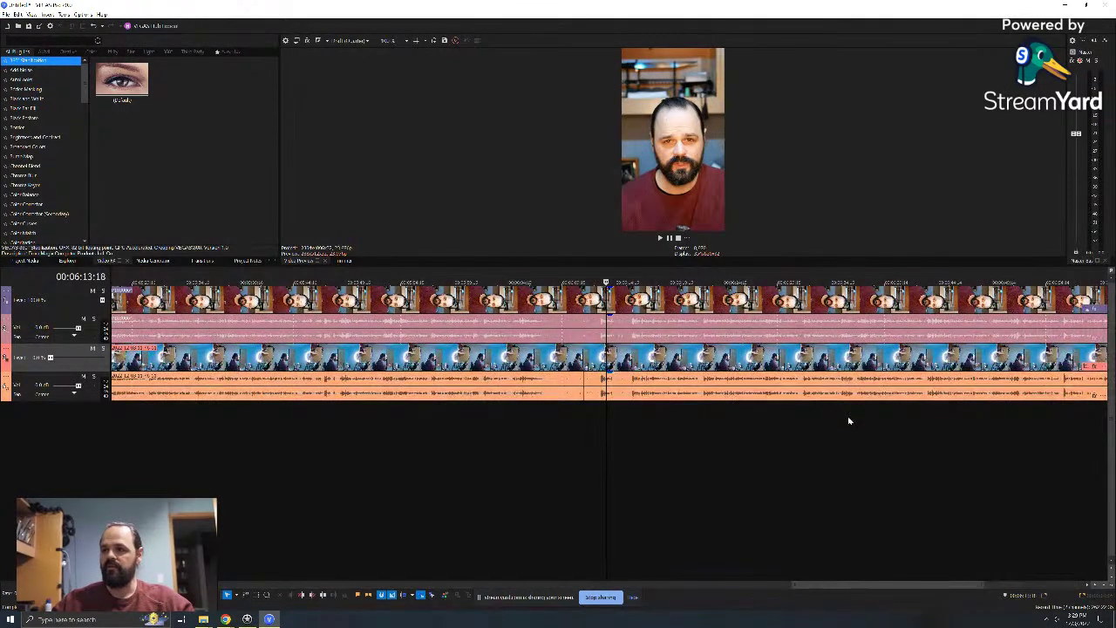
scroll(589, 415, up, 2)
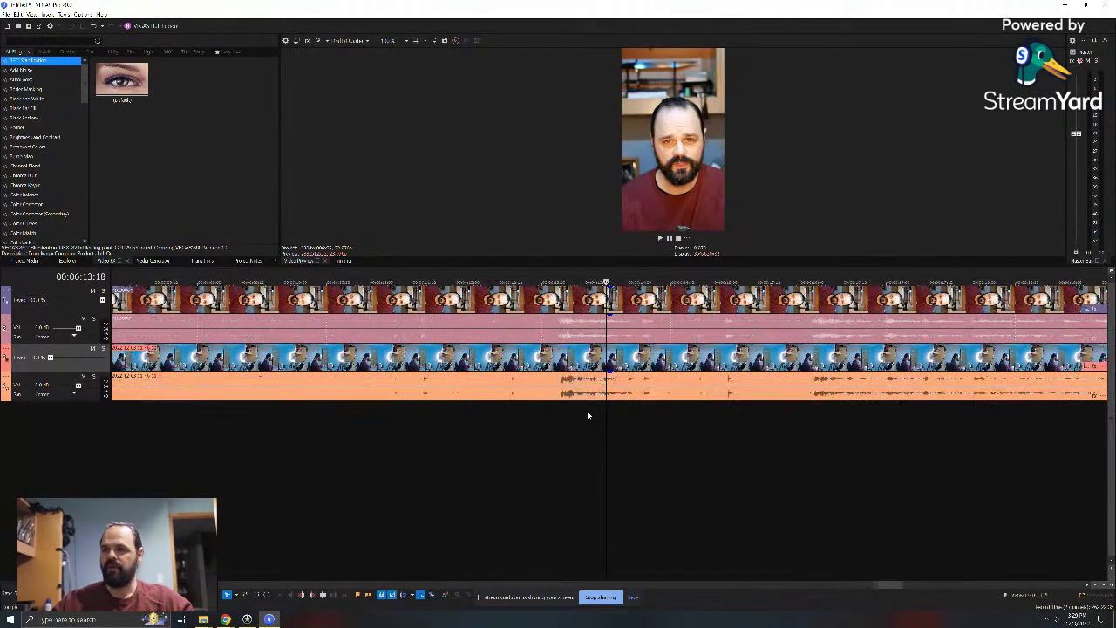
click(417, 410)
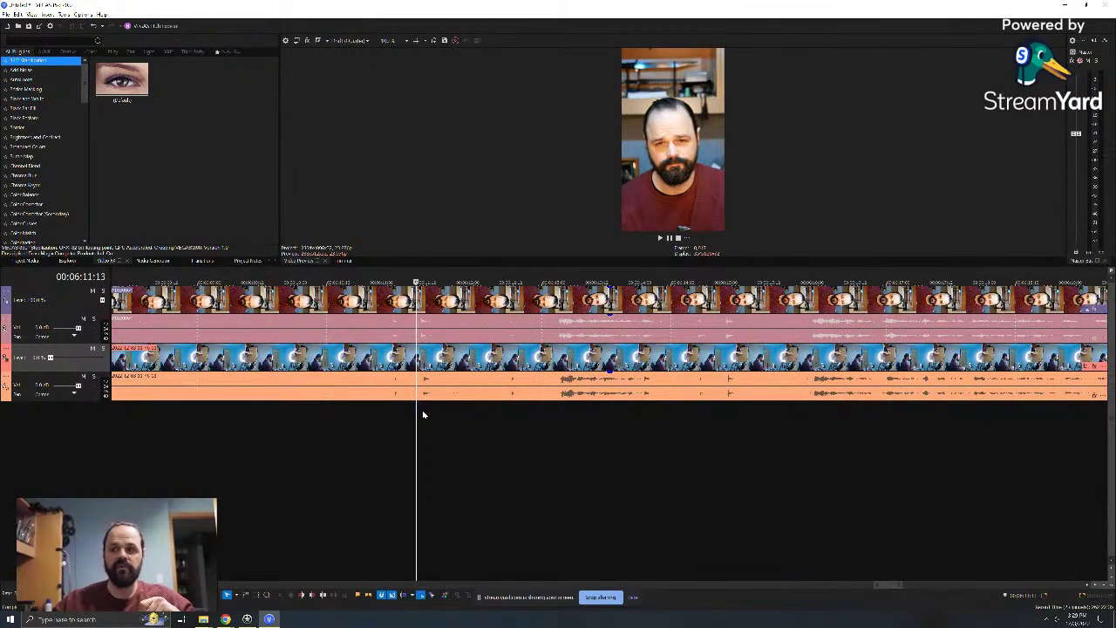
scroll(421, 414, down, 2)
scroll(420, 415, up, 1)
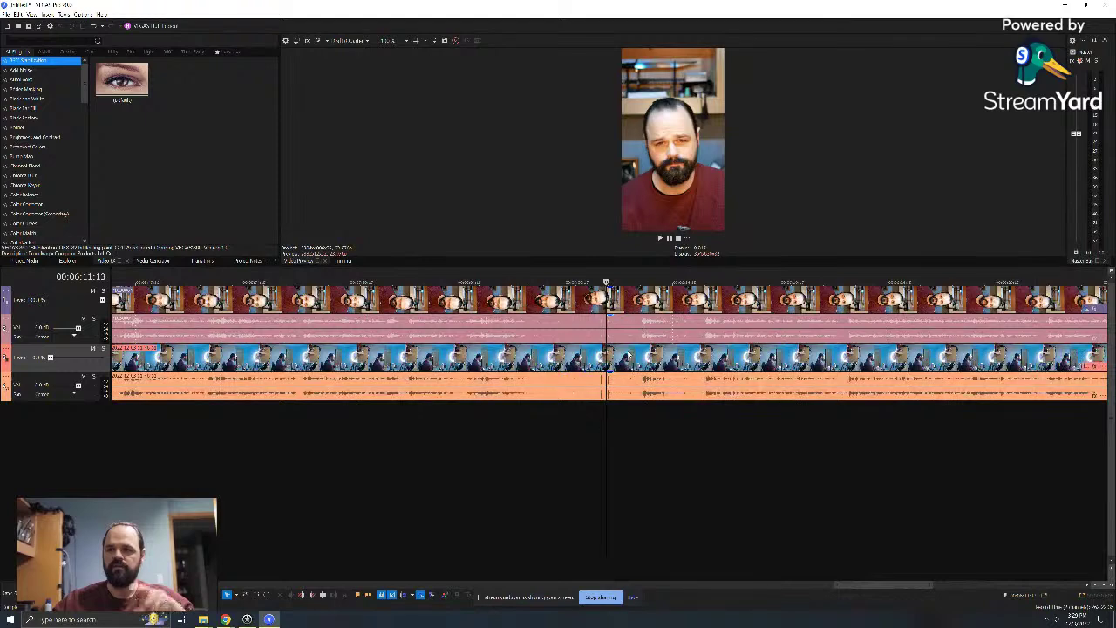
scroll(608, 419, up, 1)
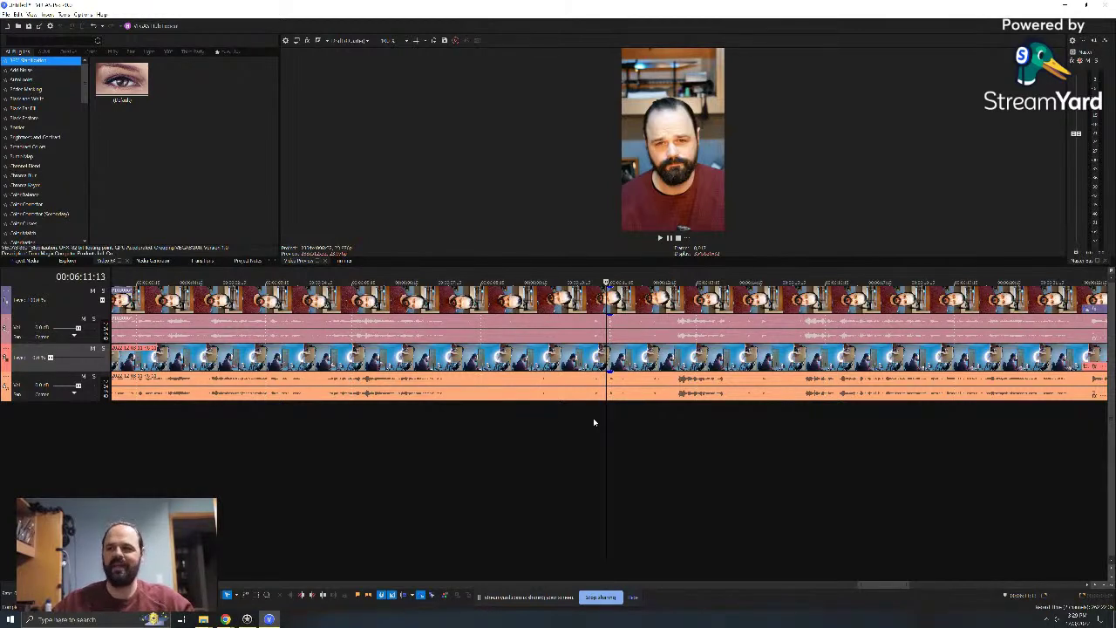
- Trim away everything before 00:06:16:02 on both clips and move the remaining portions to the timeline's start
click(797, 415)
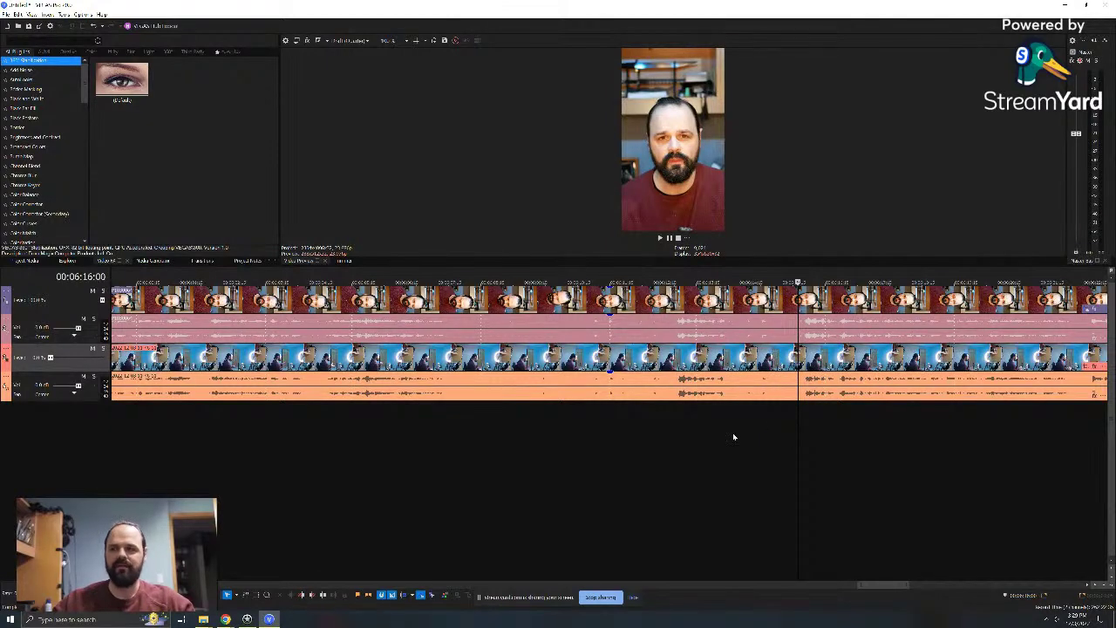
scroll(733, 432, down, 3)
scroll(709, 441, up, 3)
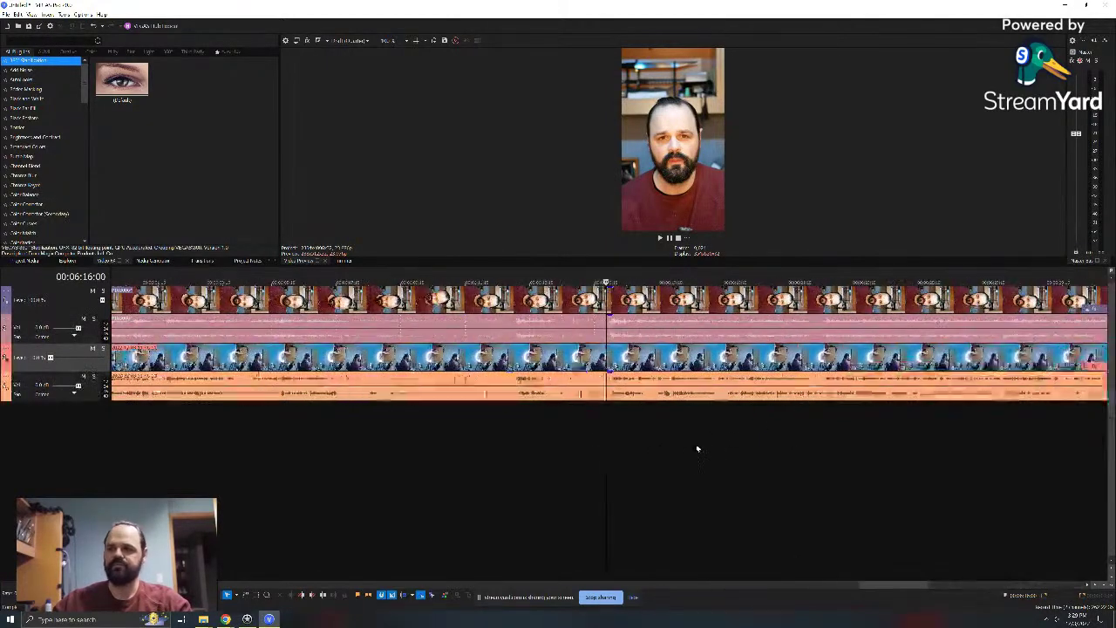
click(618, 408)
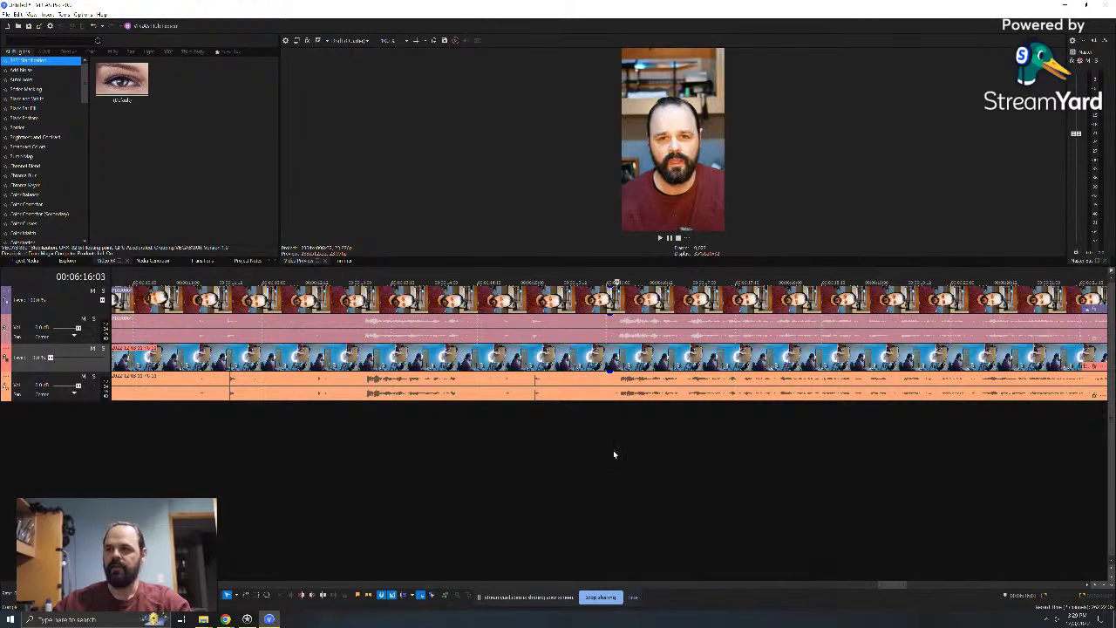
scroll(606, 428, up, 3)
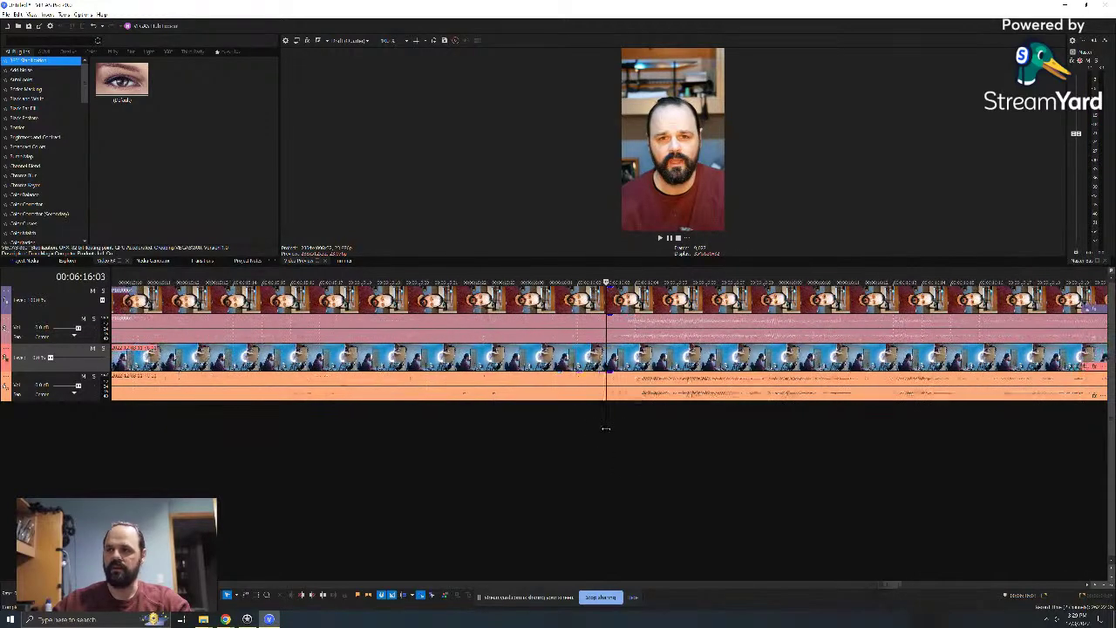
click(579, 415)
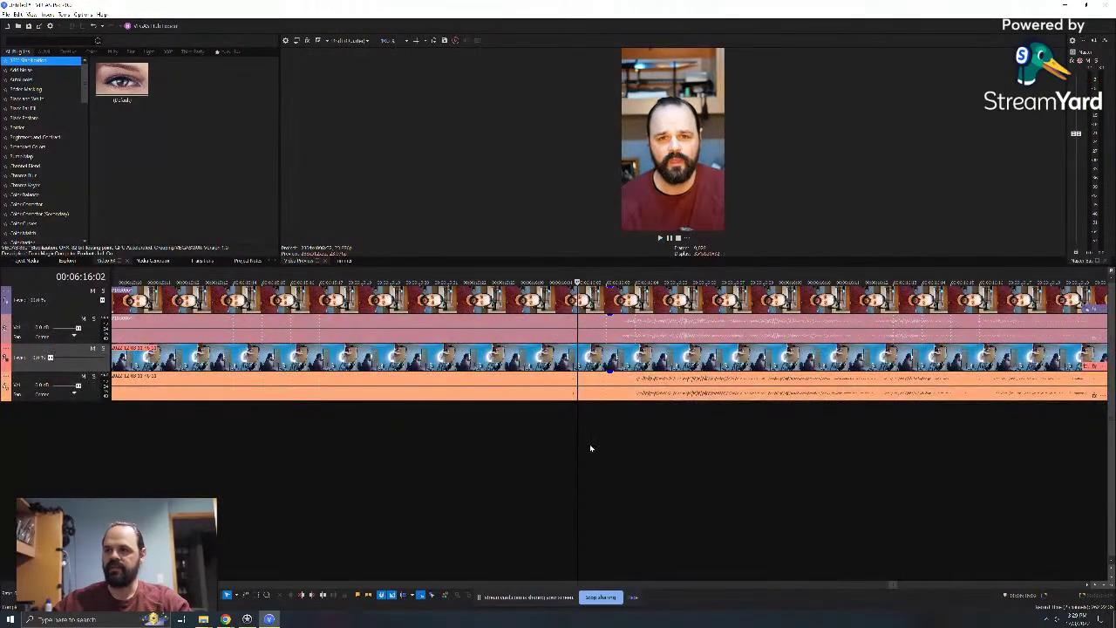
click(305, 597)
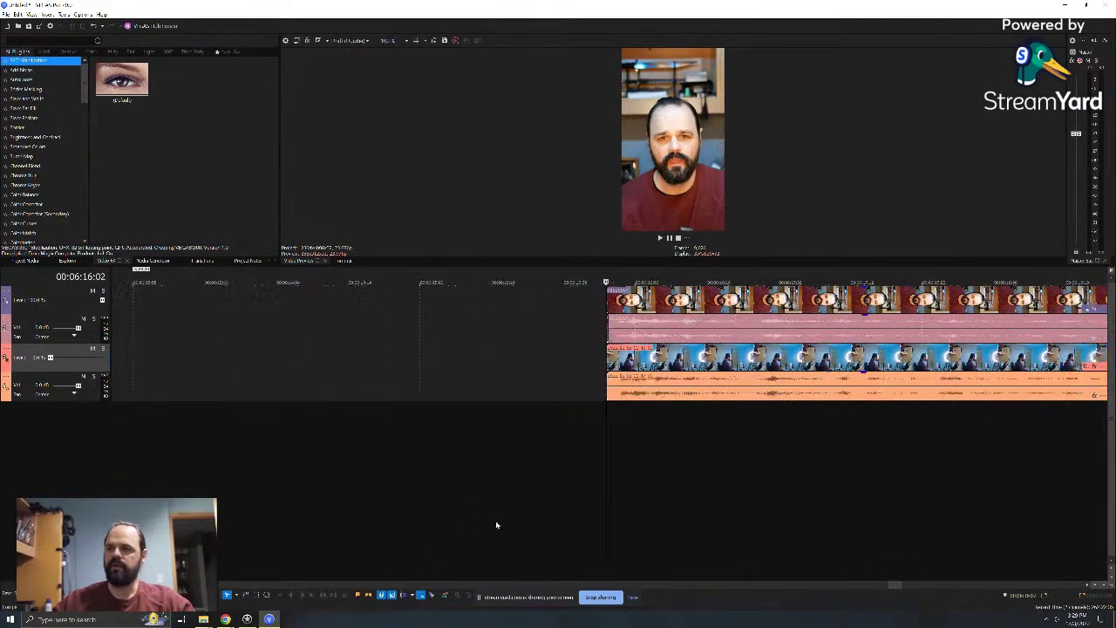
scroll(497, 524, down, 5)
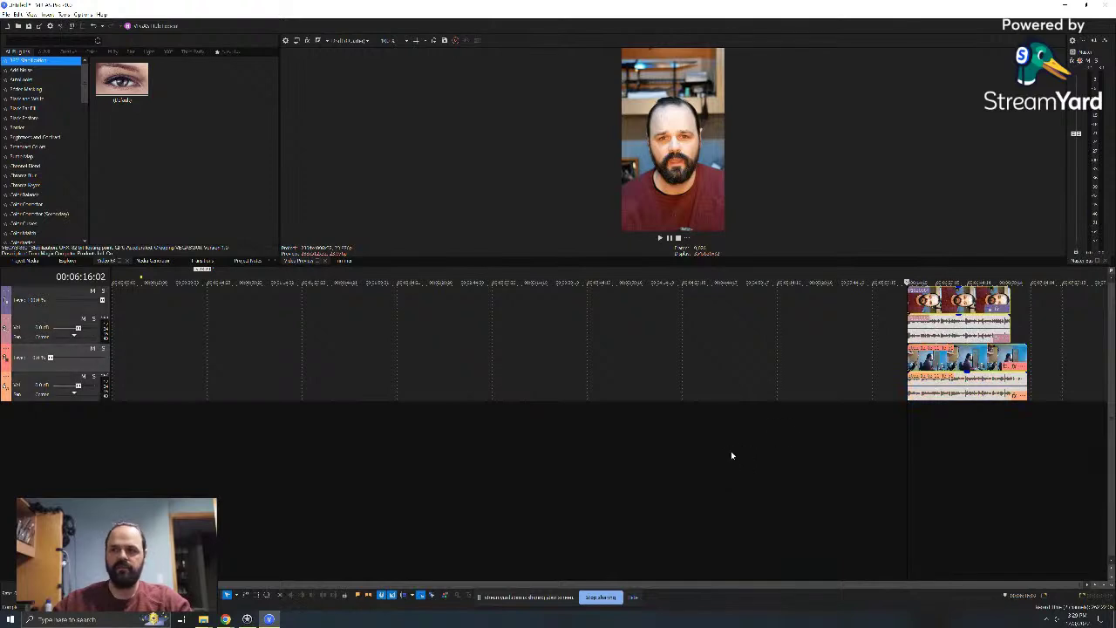
drag(959, 306, 87, 304)
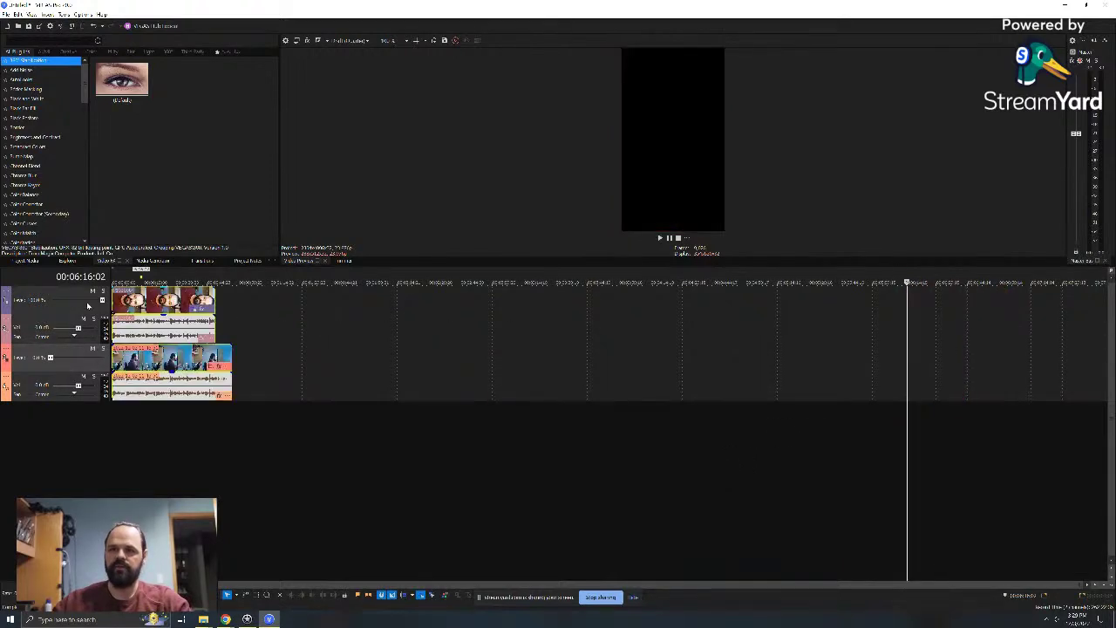
- Examine the end of both trimmed clips between about 00:00:45 and 00:00:55 to see where the take ends
click(207, 420)
scroll(218, 432, up, 5)
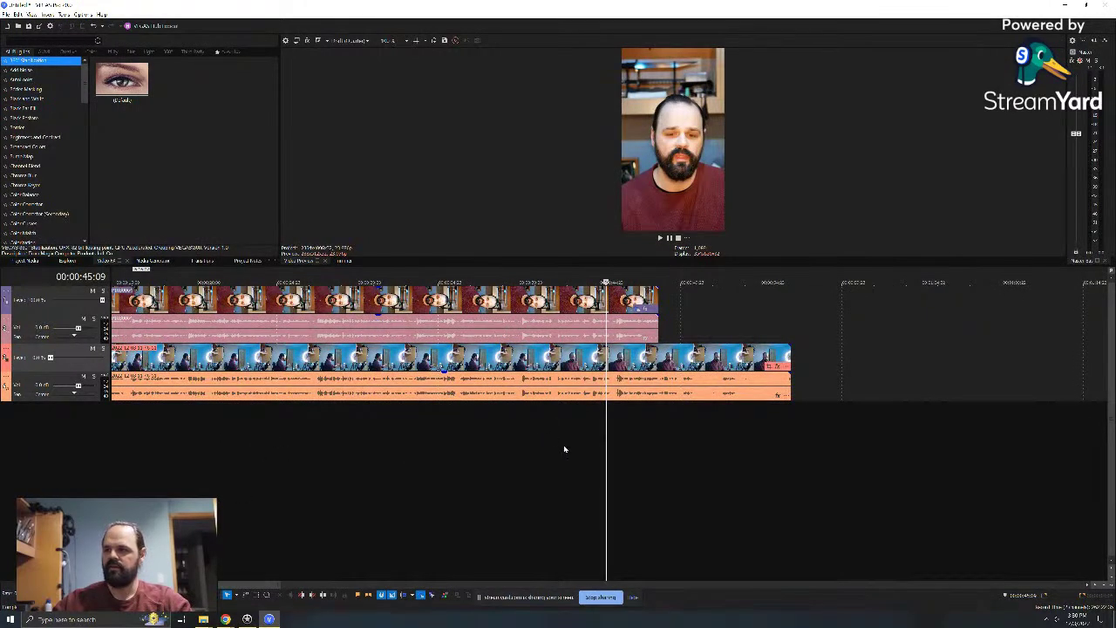
scroll(610, 458, up, 3)
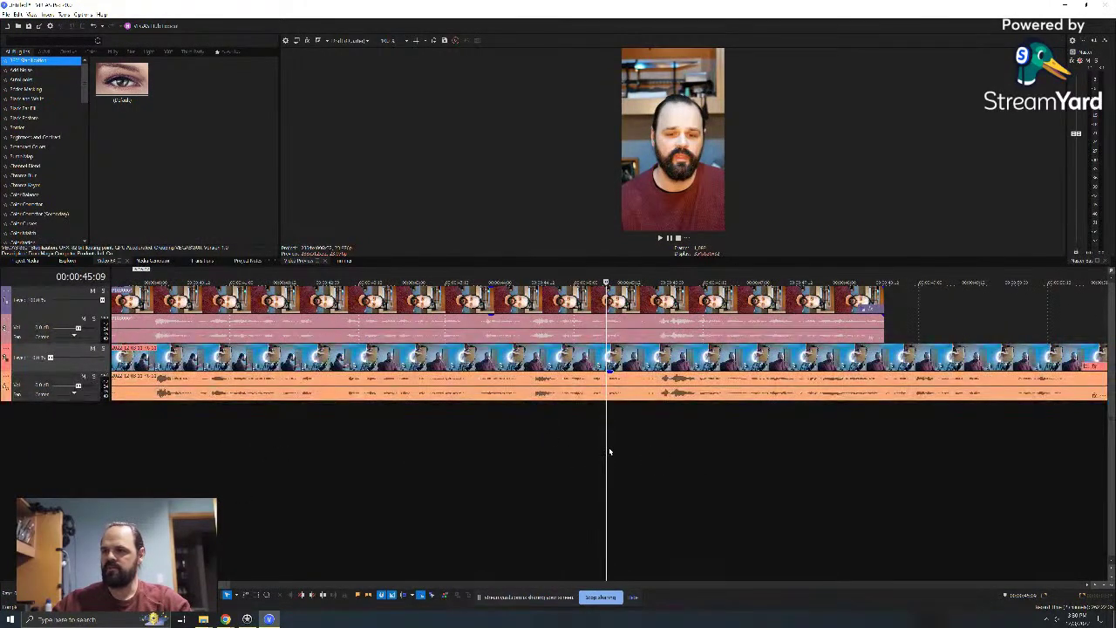
drag(608, 443, 941, 440)
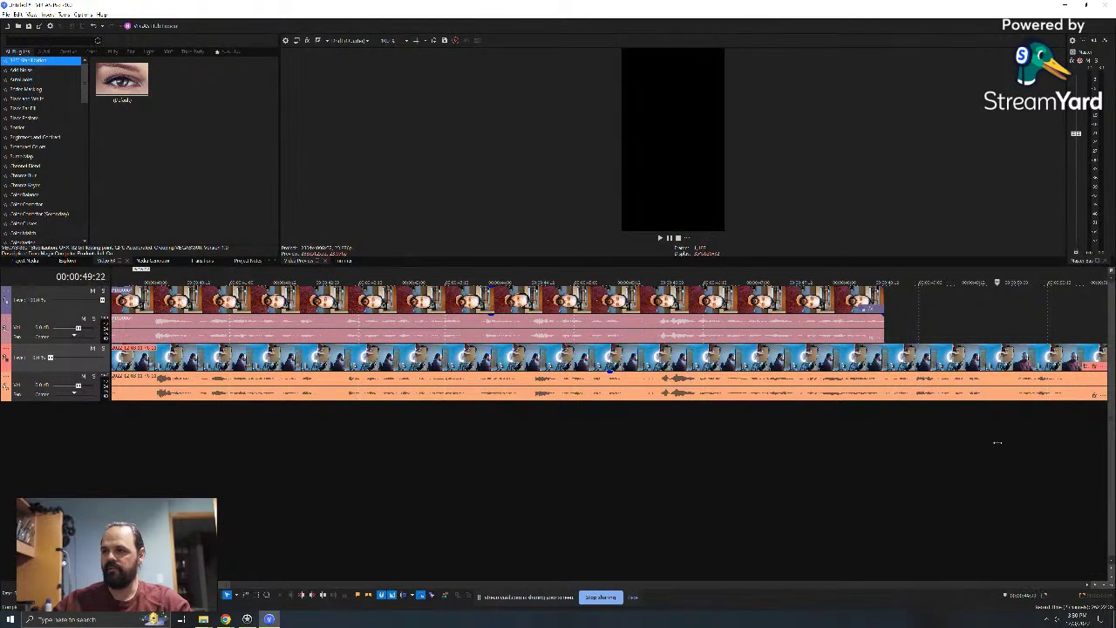
scroll(965, 444, down, 3)
scroll(653, 430, down, 1)
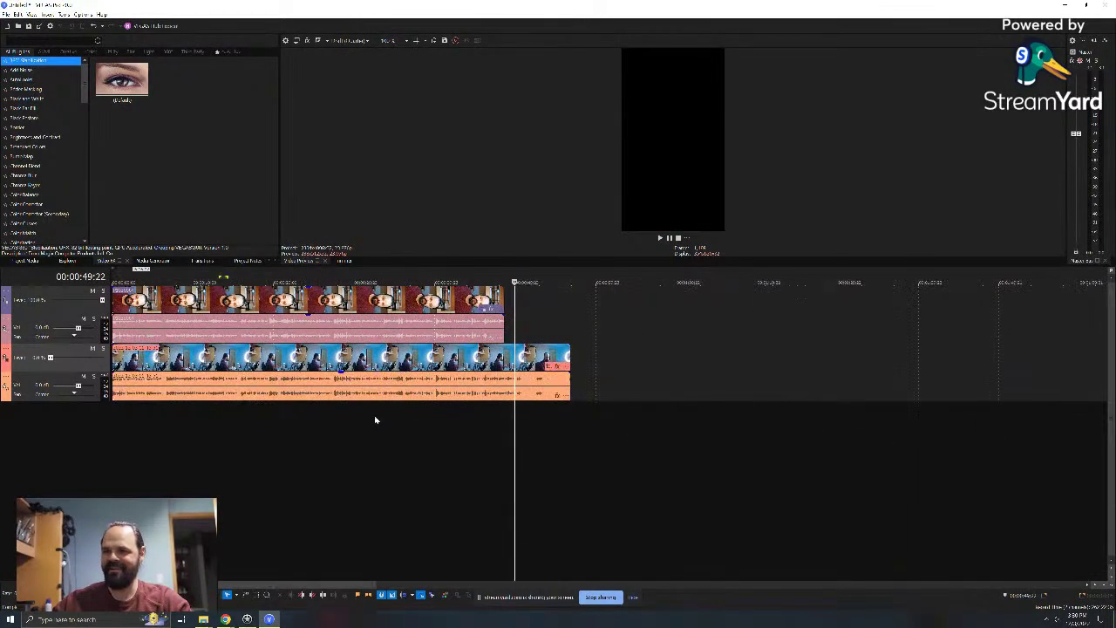
scroll(358, 409, down, 2)
scroll(436, 418, up, 3)
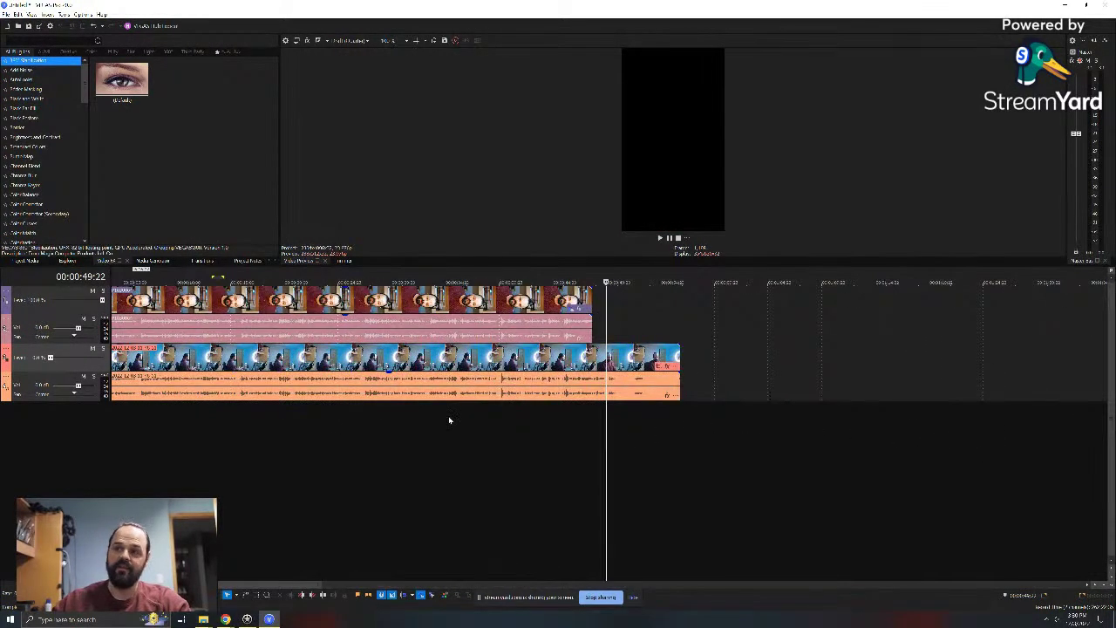
scroll(447, 424, up, 2)
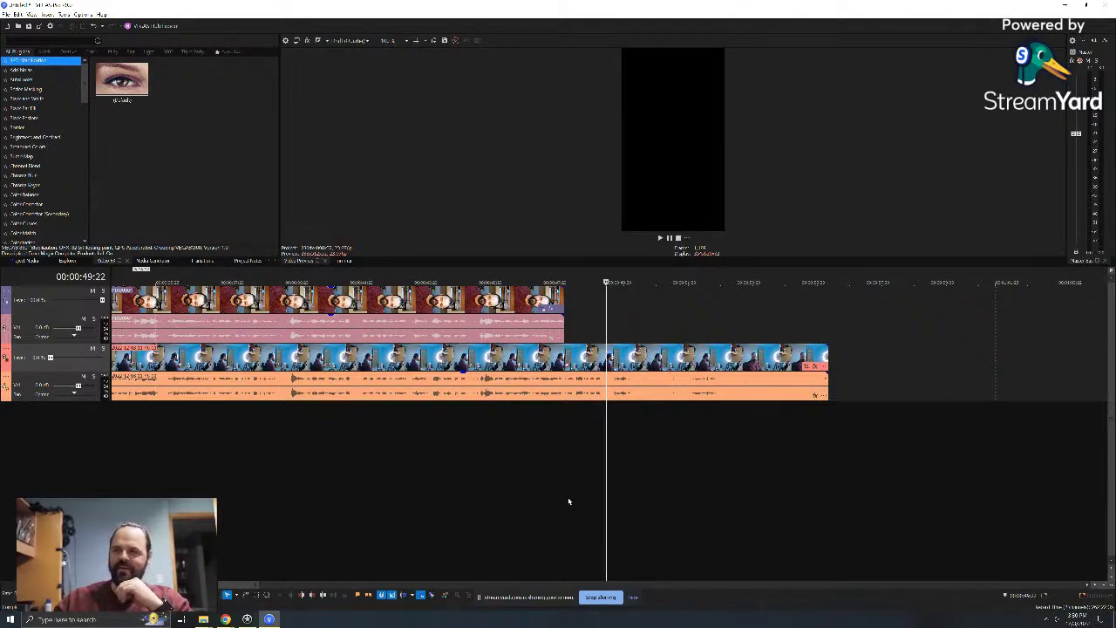
click(514, 476)
drag(696, 466, 715, 464)
click(765, 462)
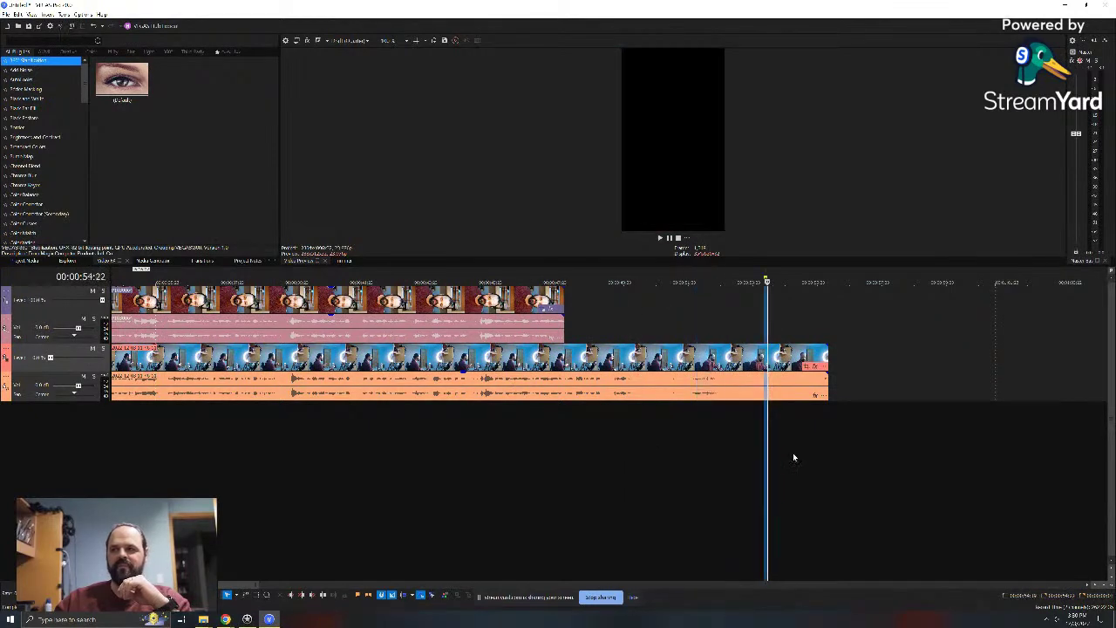
click(715, 449)
scroll(631, 523, down, 8)
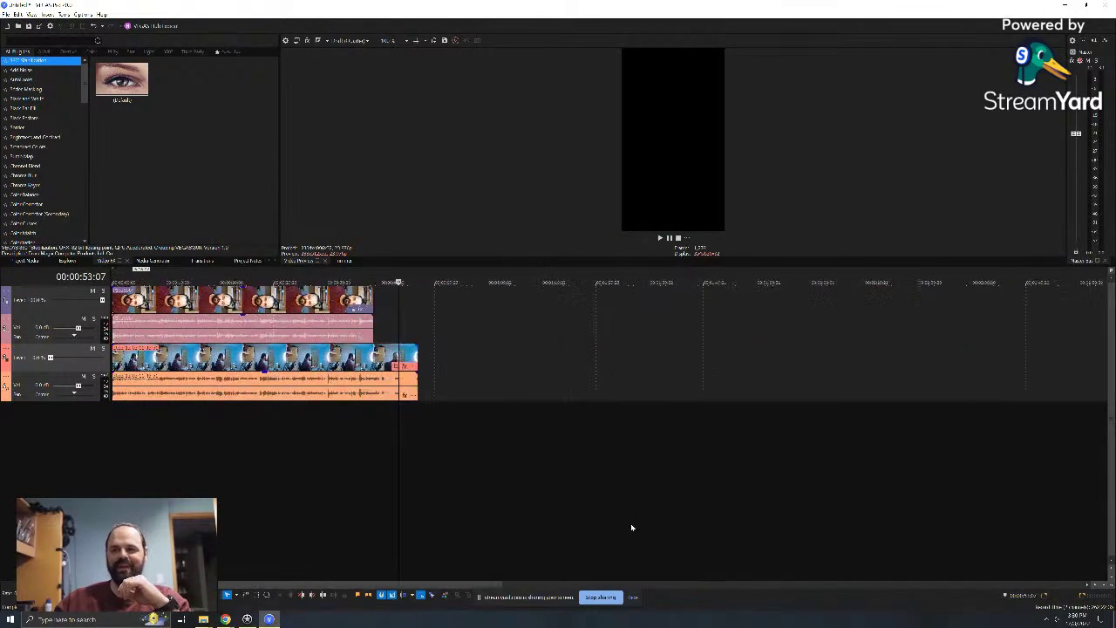
- Clear all clips from the timeline and place another recording from the OBS Videos folder on the lower video and audio tracks
click(158, 297)
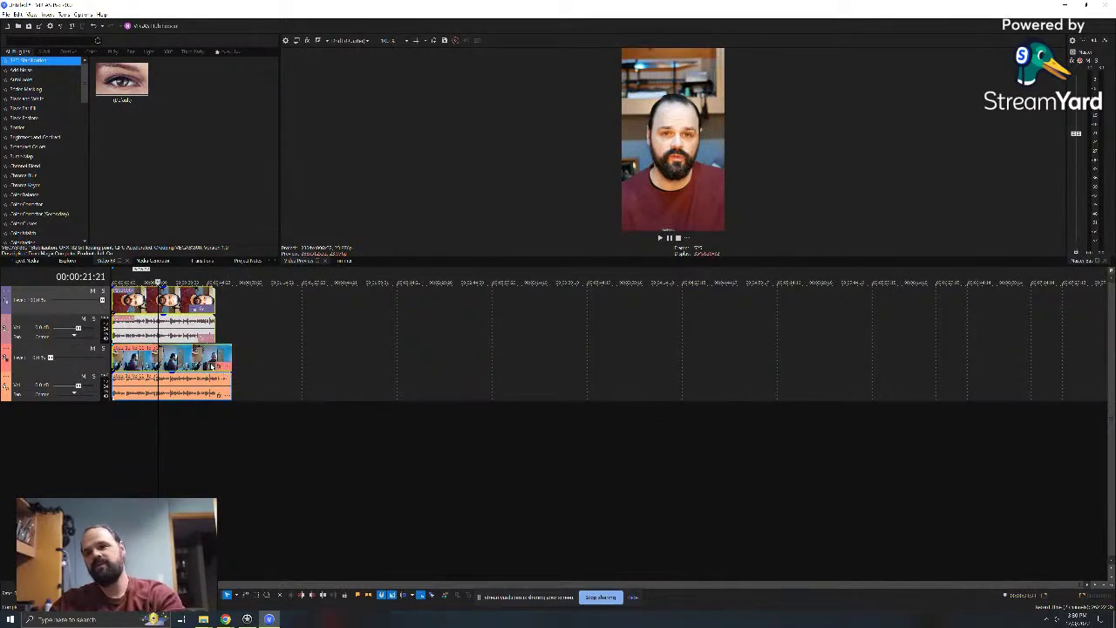
key(Delete)
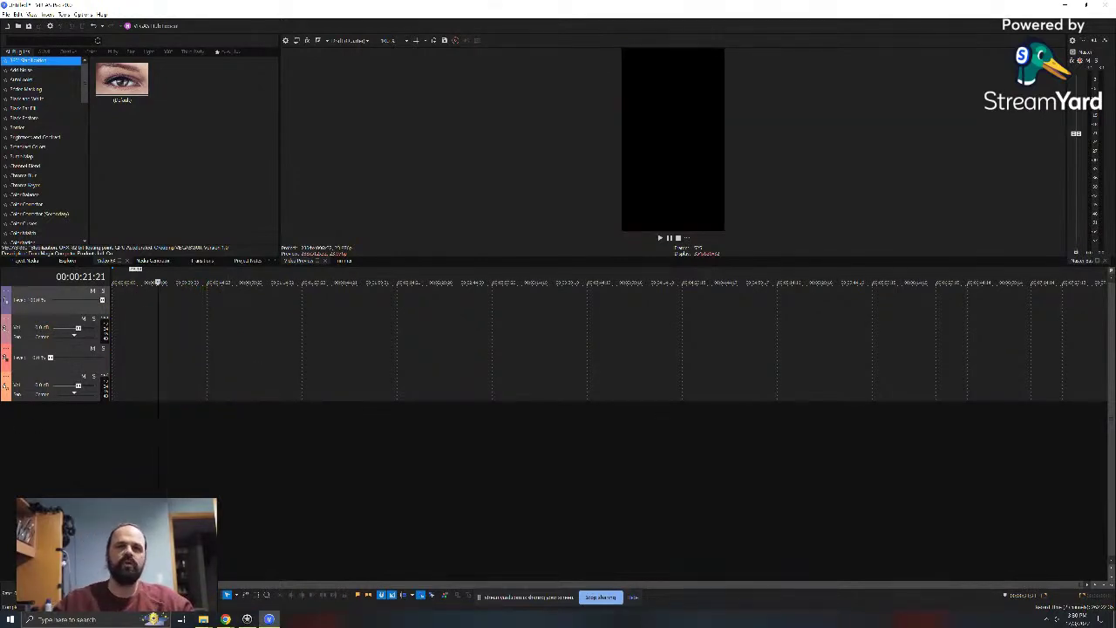
drag(341, 386, 274, 375)
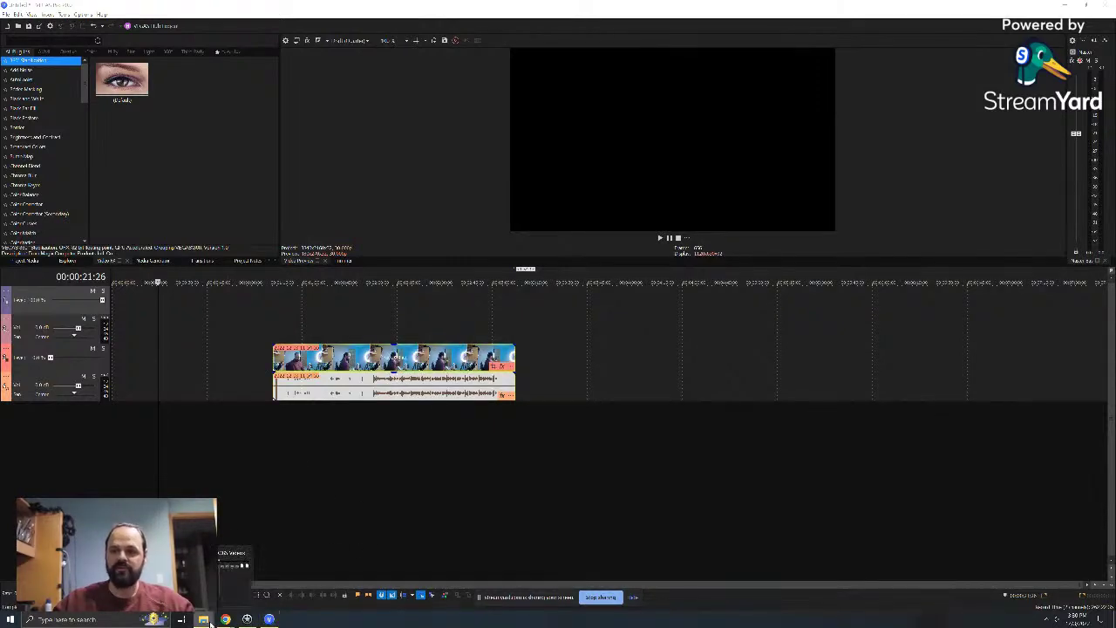
- Add another camera clip on the upper tracks and shift it earlier until its audio waveform lines up with the OBS recording's
key(super+d)
key(super+d)
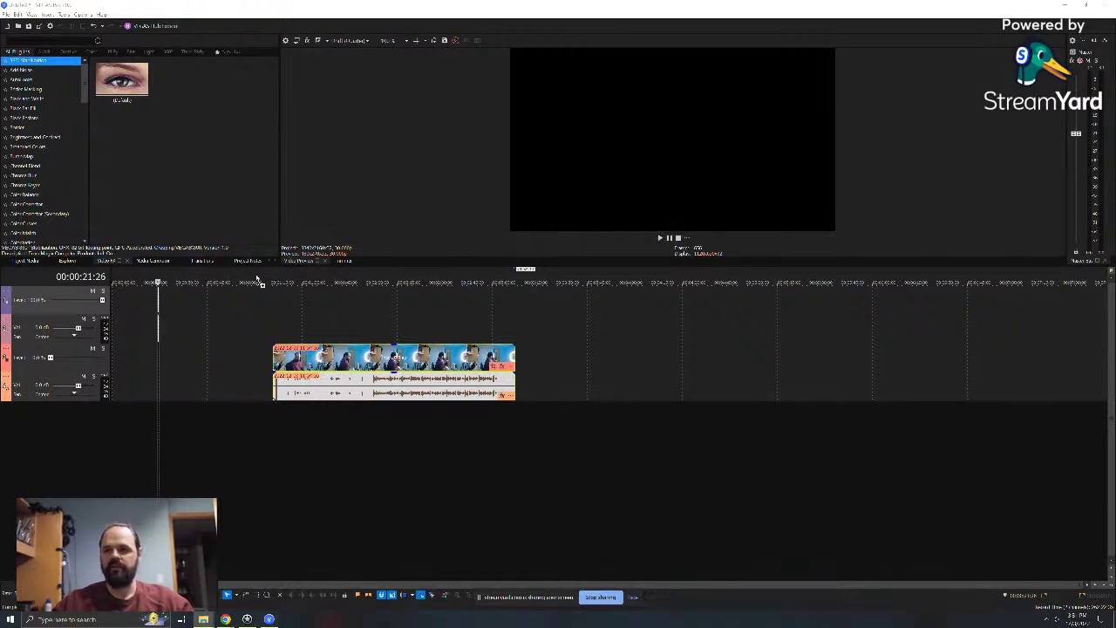
drag(260, 281, 287, 320)
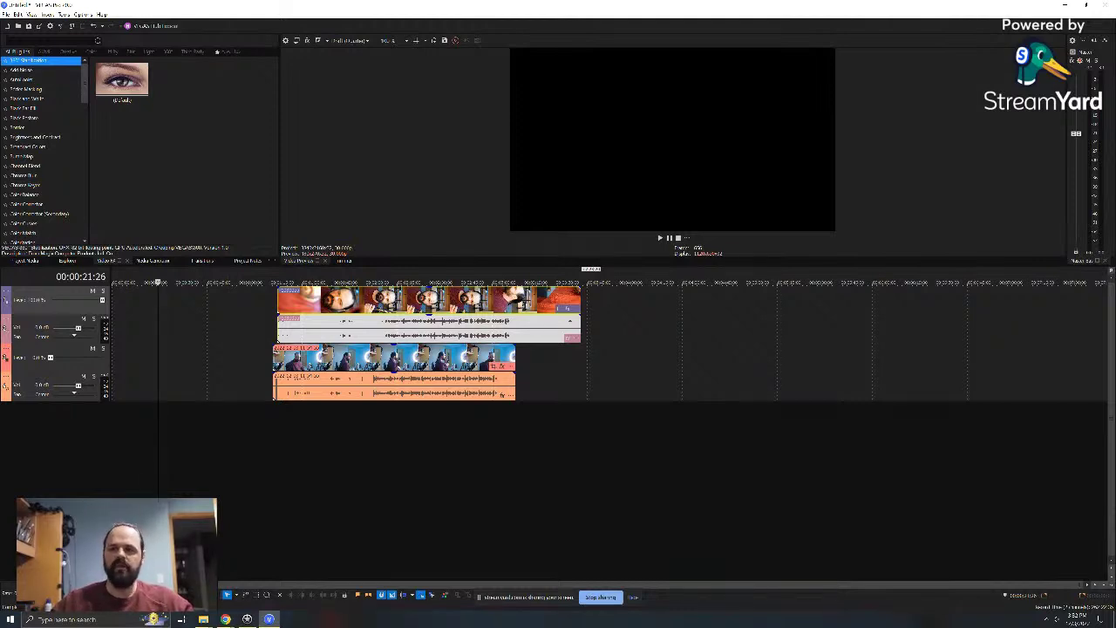
drag(452, 308, 440, 309)
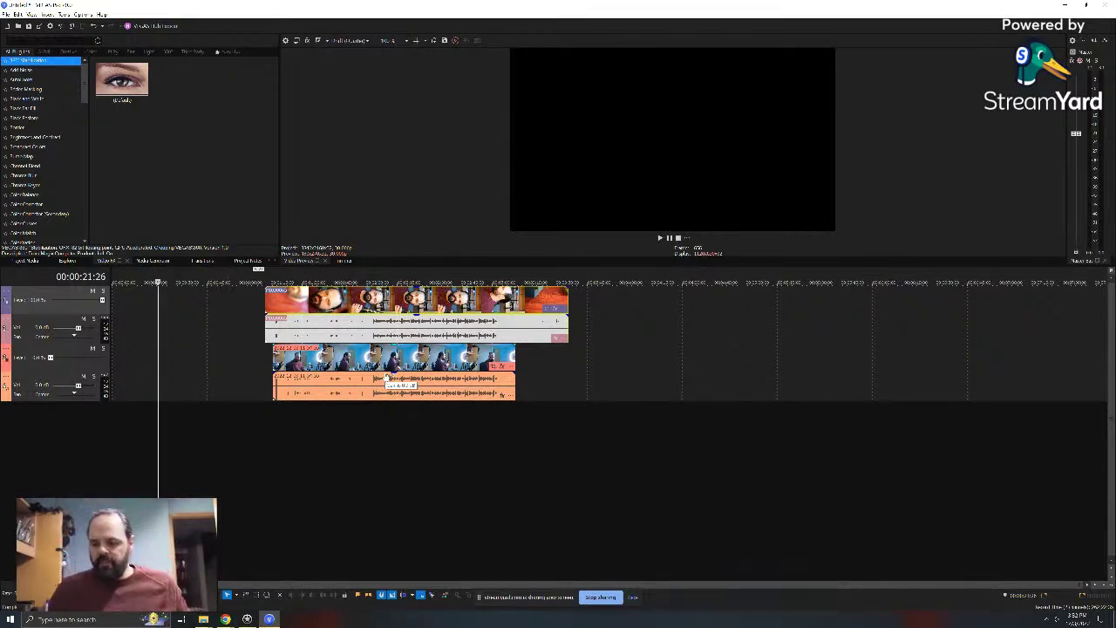
click(375, 416)
scroll(375, 415, up, 5)
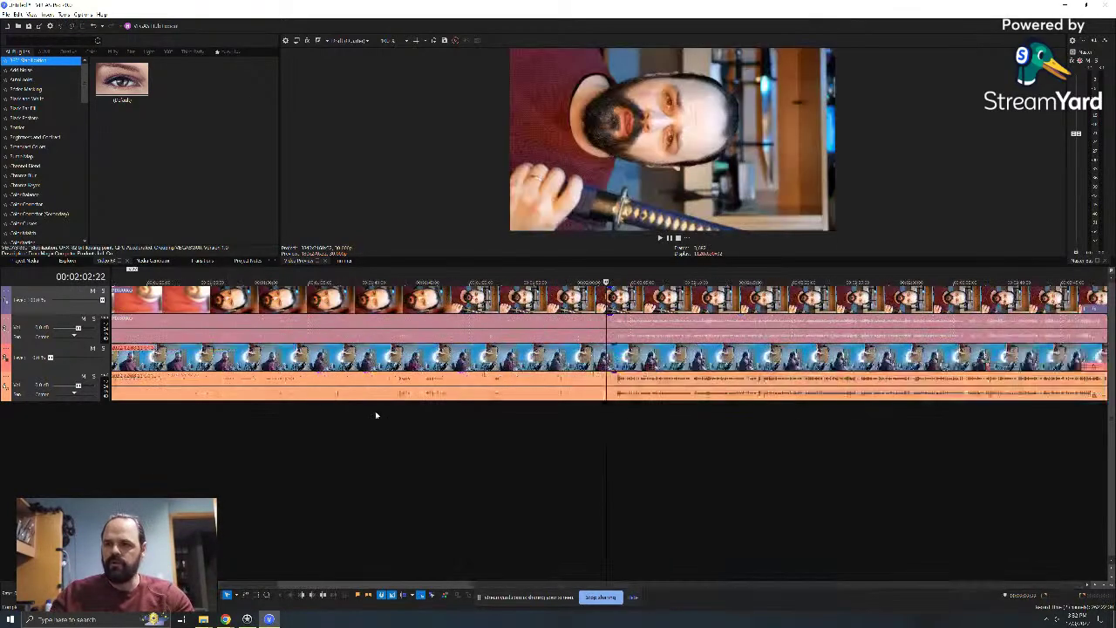
scroll(375, 415, down, 3)
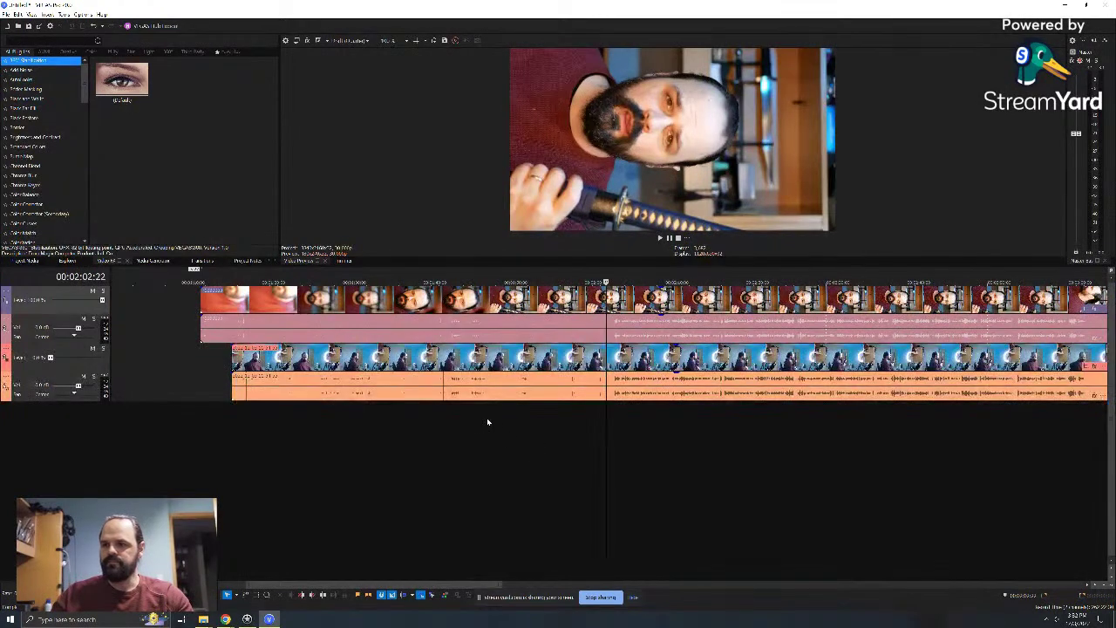
scroll(580, 417, down, 4)
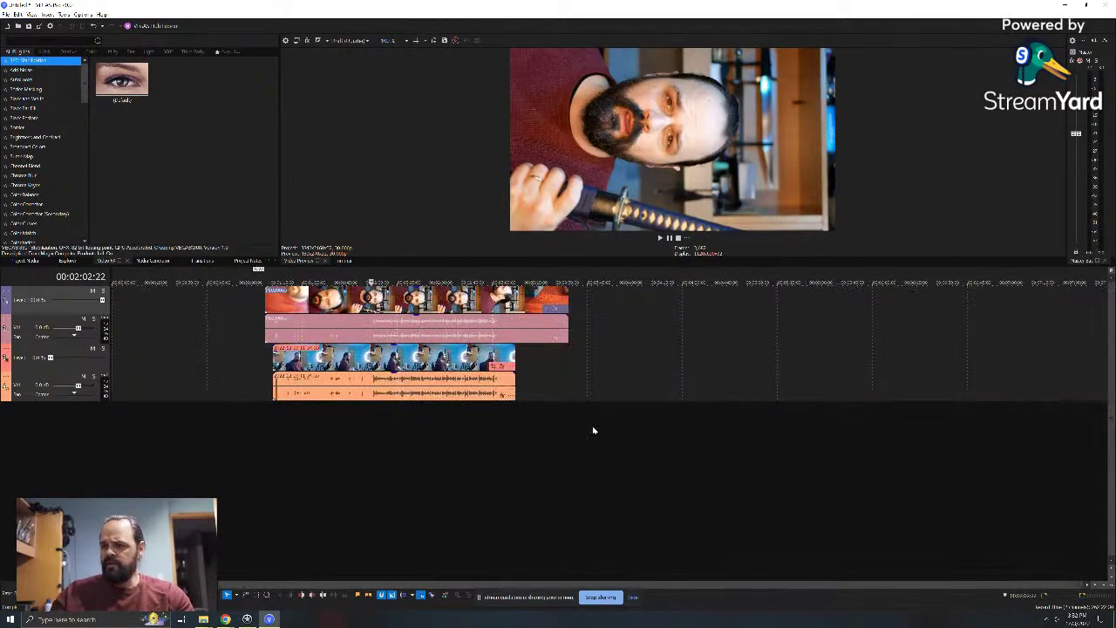
- Examine the audio waveforms of the camera clip and OBS recording around 00:01:42:00 to check how closely they line up
scroll(593, 430, up, 4)
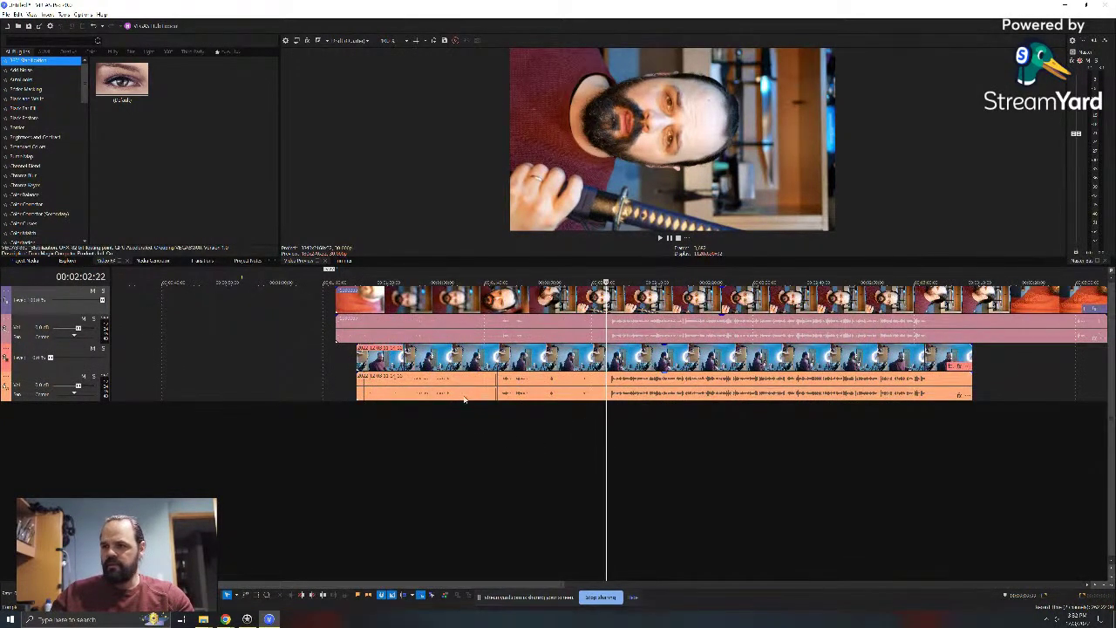
scroll(523, 413, up, 3)
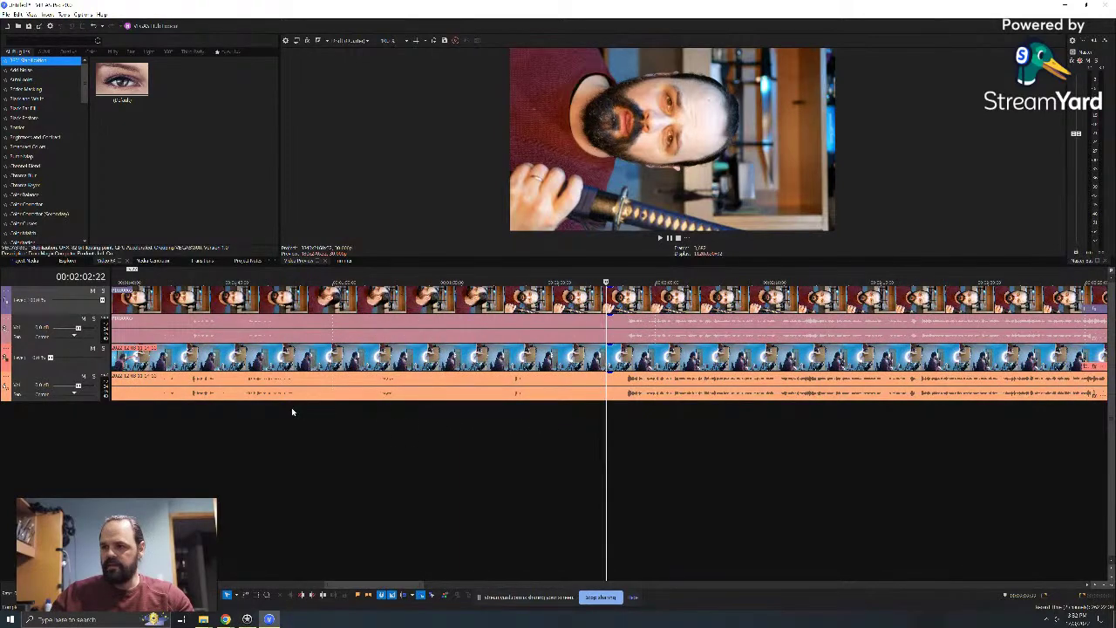
key(Page_Up)
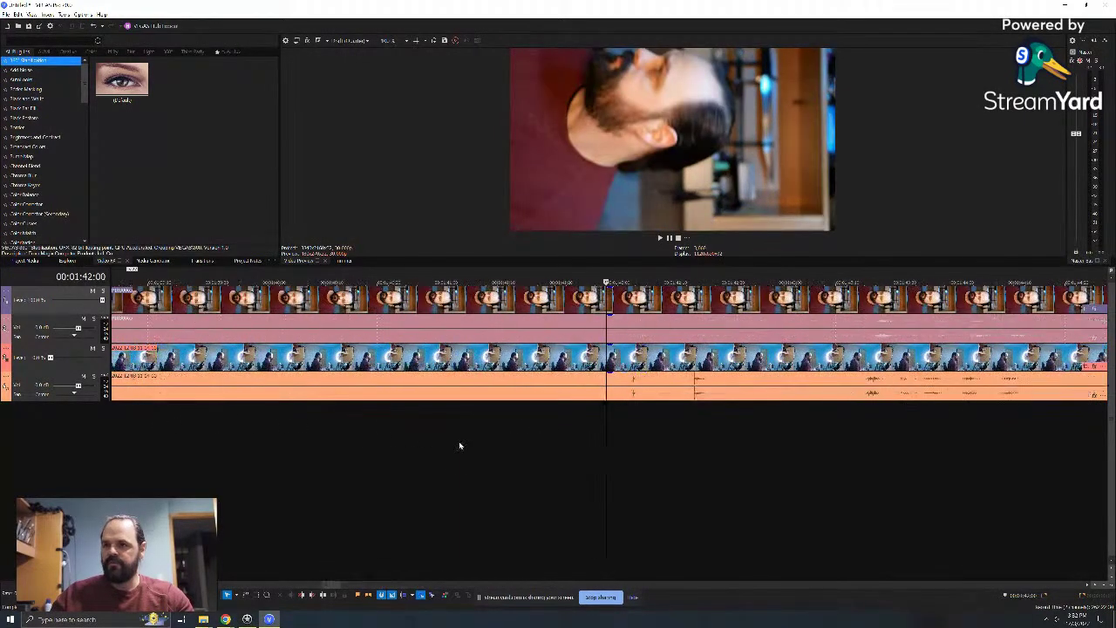
scroll(458, 442, down, 1)
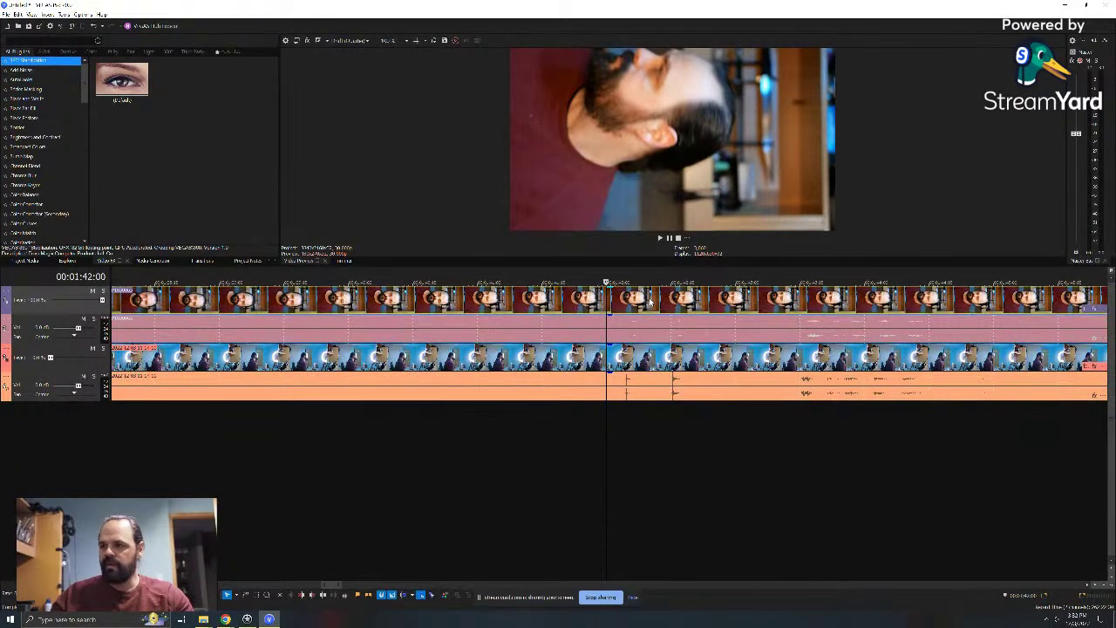
scroll(633, 433, up, 4)
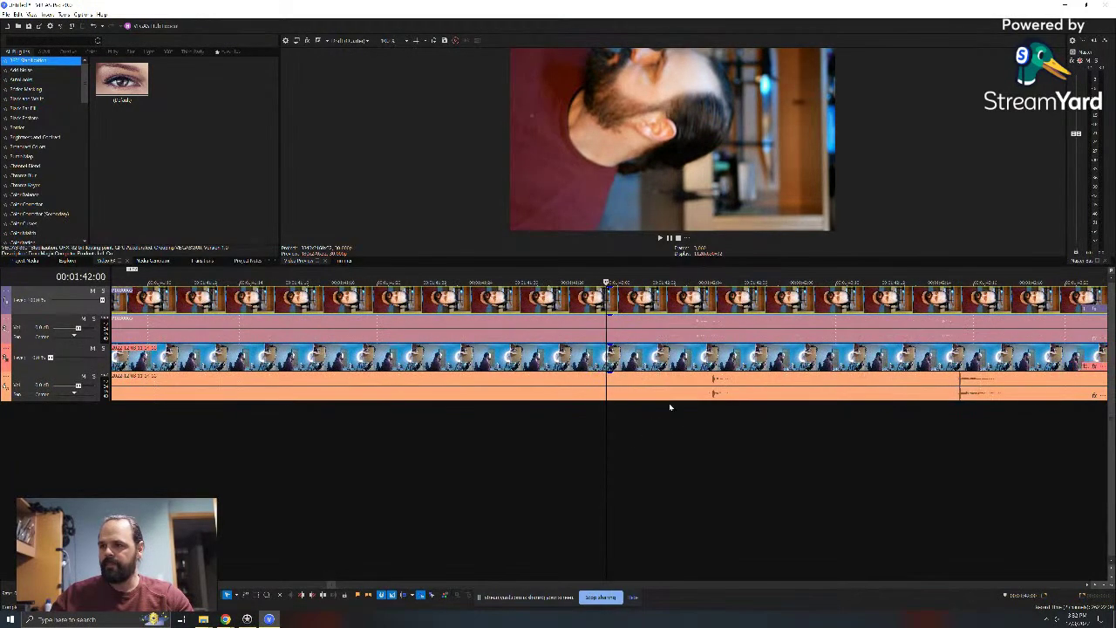
scroll(689, 416, down, 3)
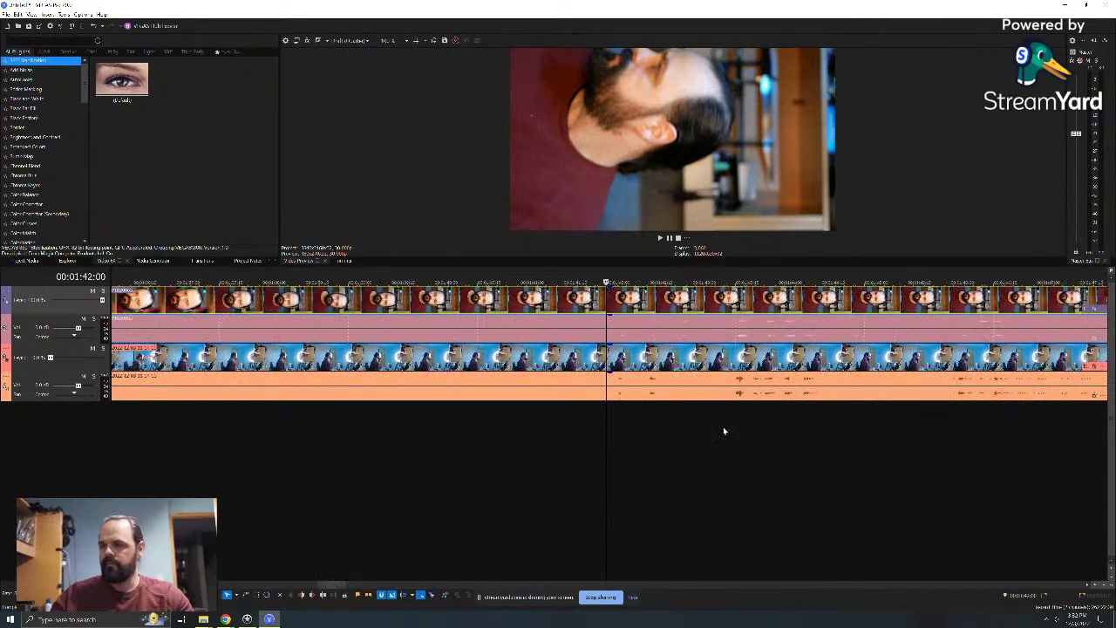
scroll(723, 426, down, 5)
scroll(713, 440, up, 3)
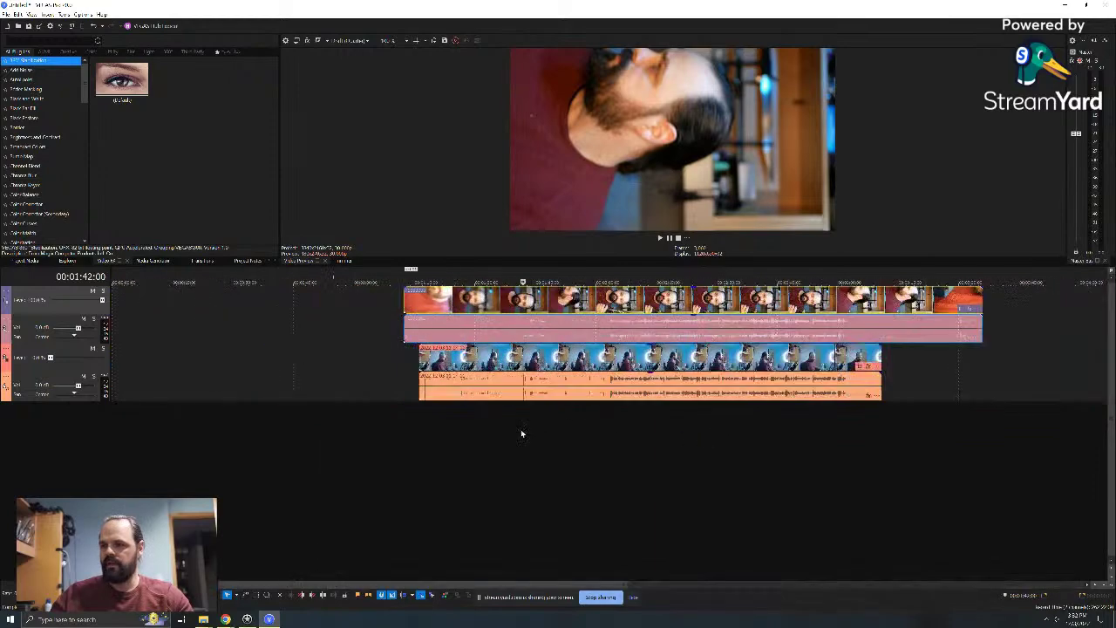
- Trim away everything before 00:02:03:12 on both clips and move the remaining video and audio to the timeline's start
click(774, 406)
scroll(768, 419, down, 4)
scroll(737, 433, up, 3)
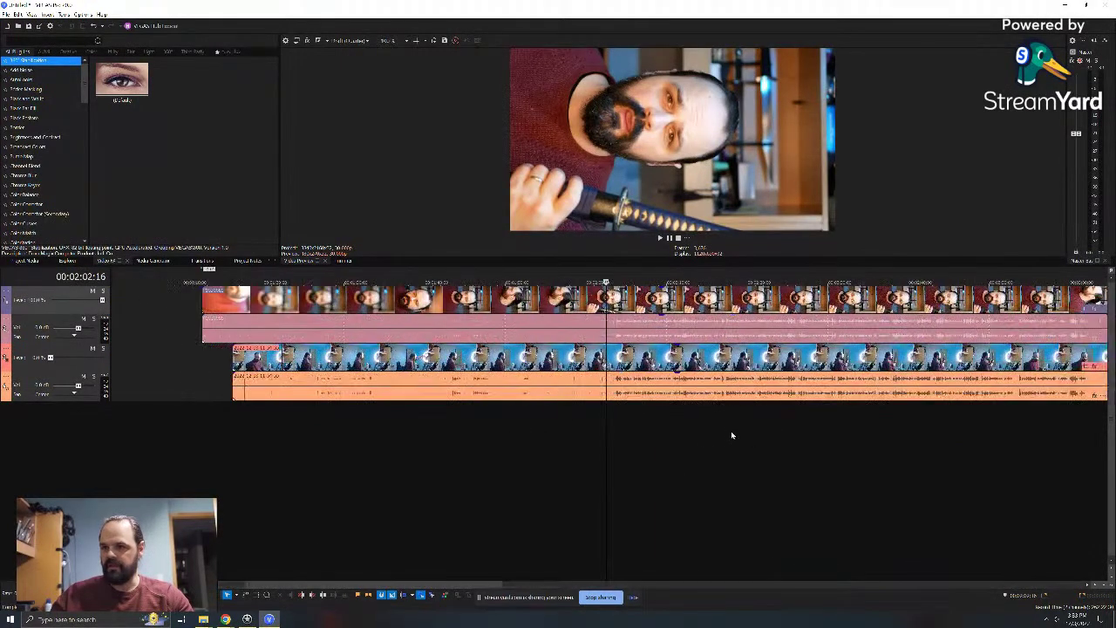
click(609, 402)
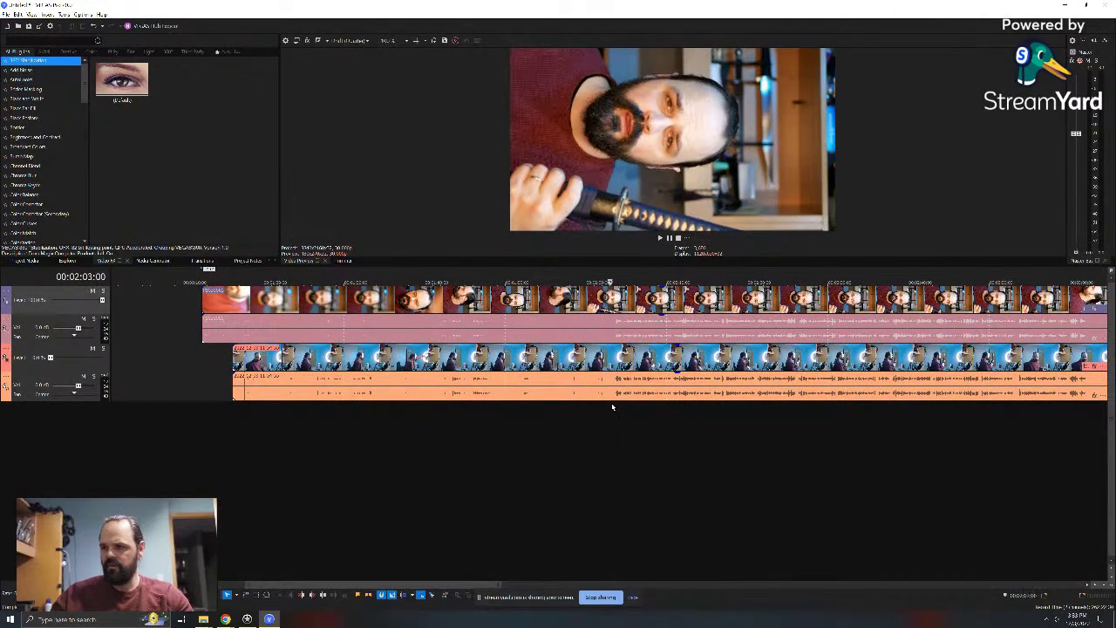
scroll(611, 414, up, 2)
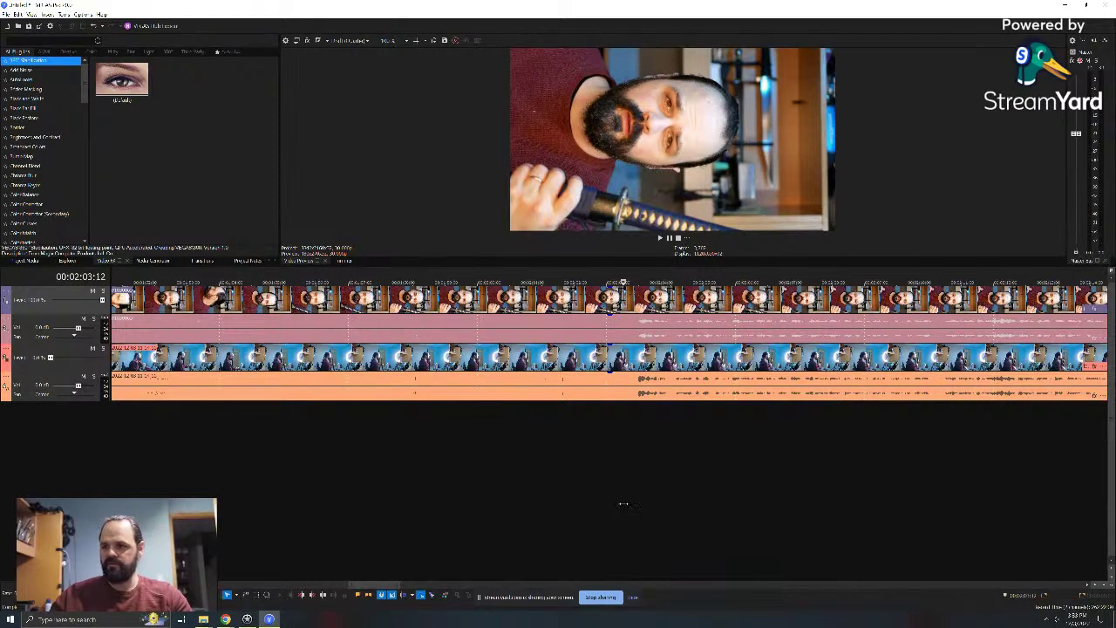
key(Delete)
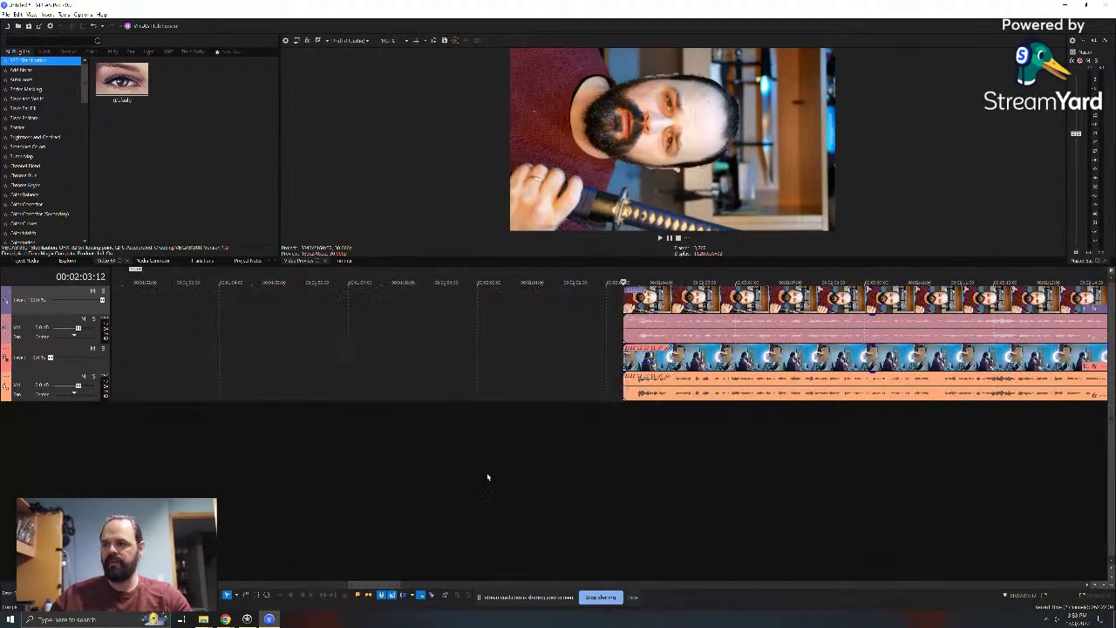
scroll(586, 390, down, 2)
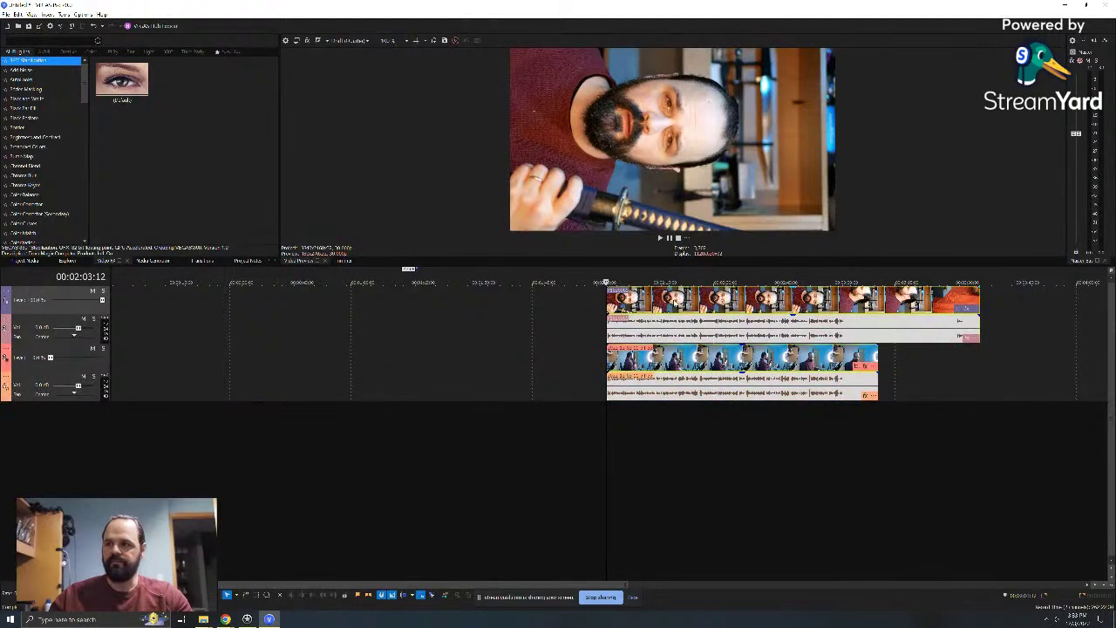
key(Delete)
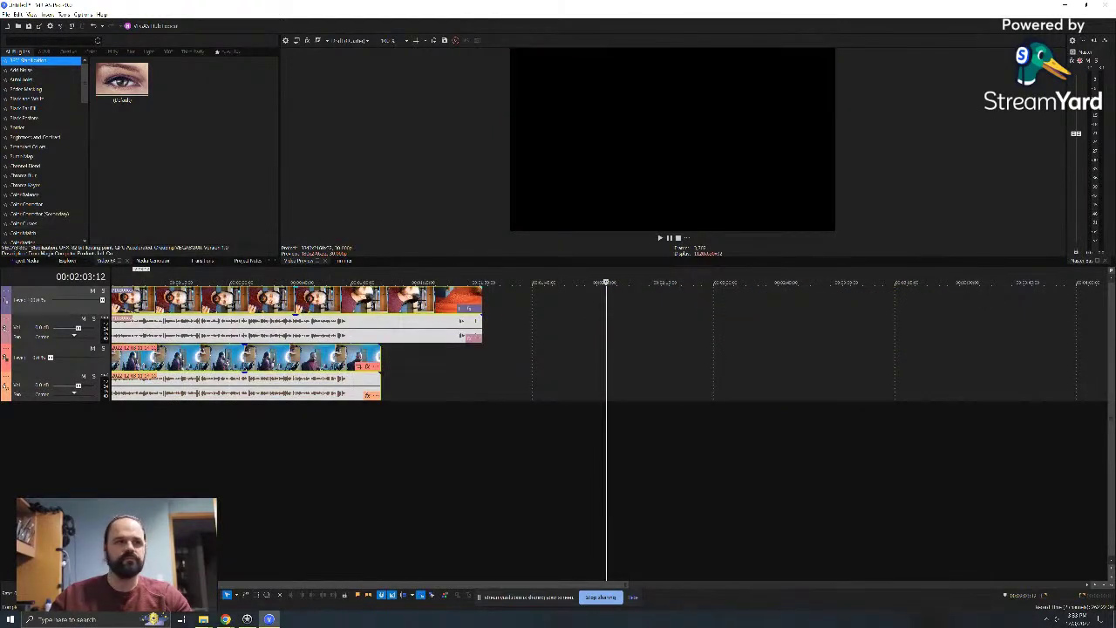